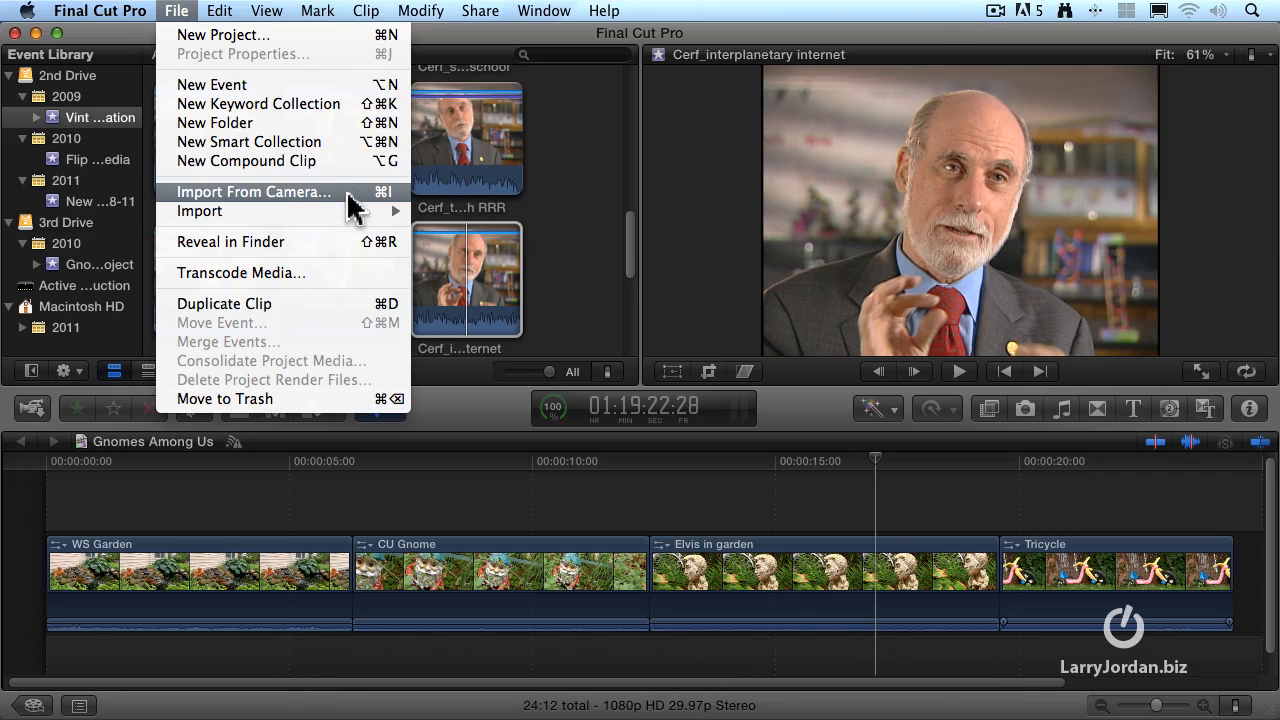
Open Camera Import and load the AVCHD folder from Source Media on Active Production as an archive, displaying its clips
left_click(348, 194)
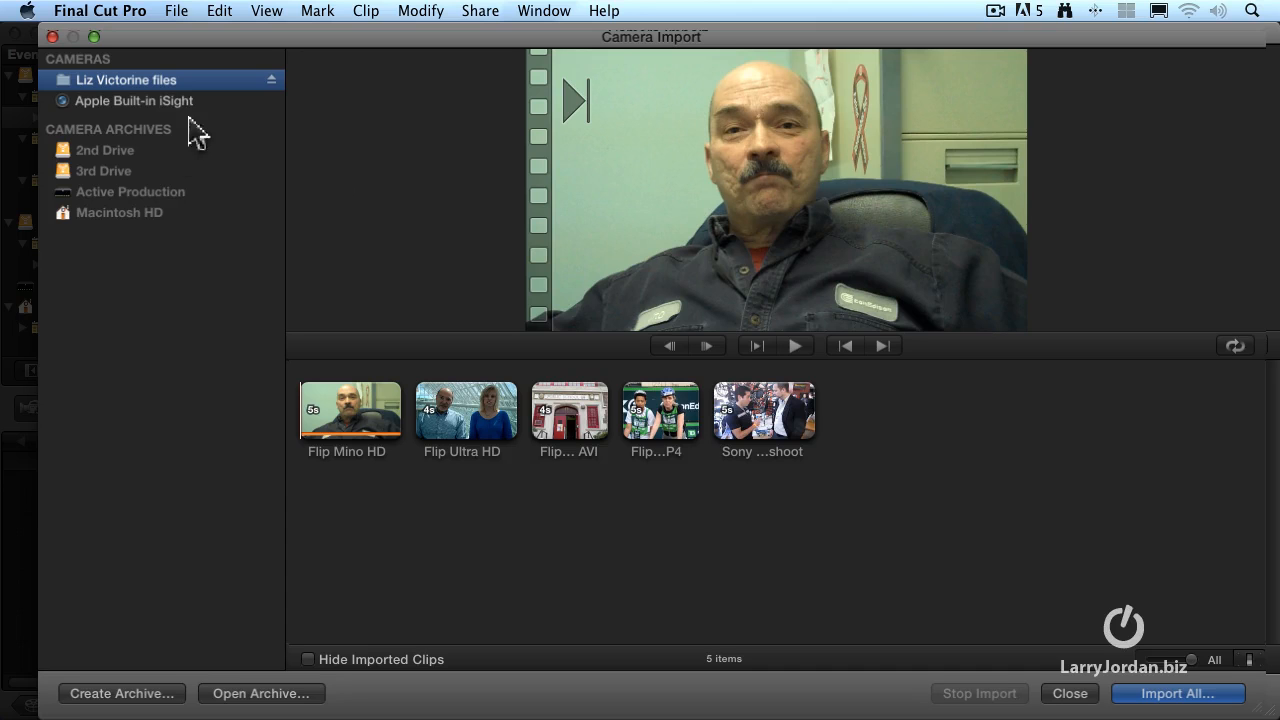
left_click(206, 314)
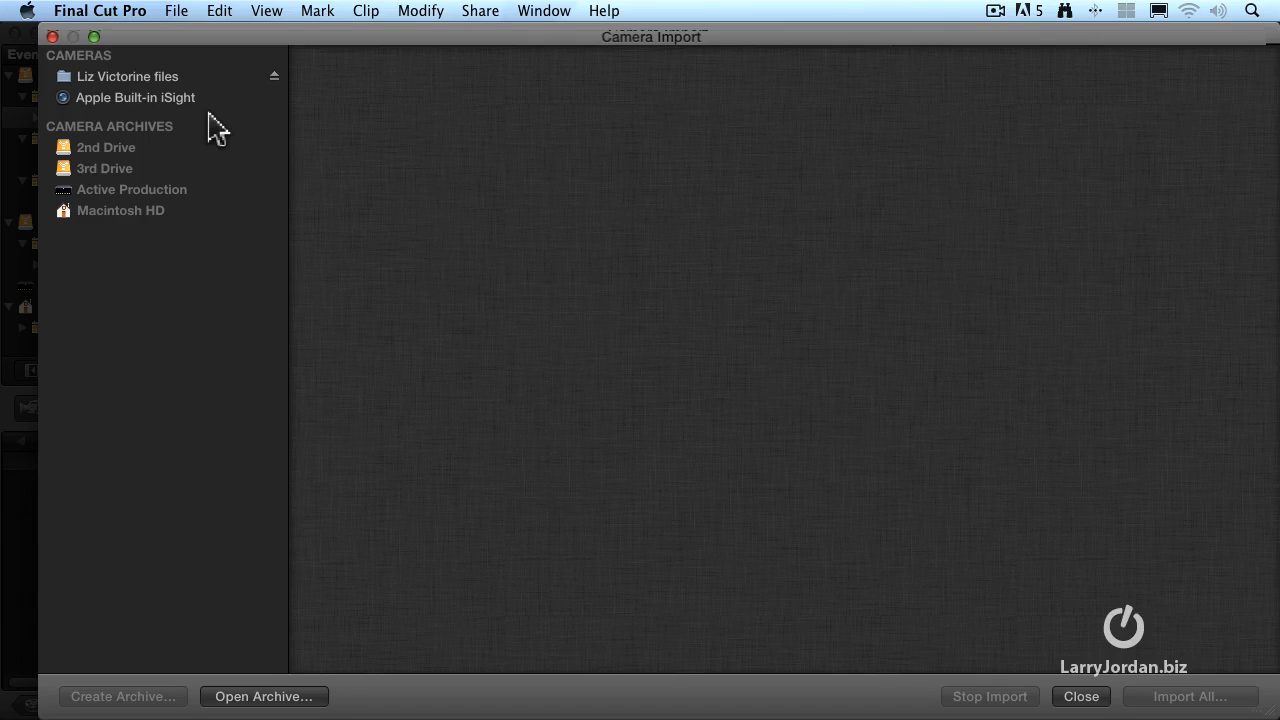
left_click(263, 697)
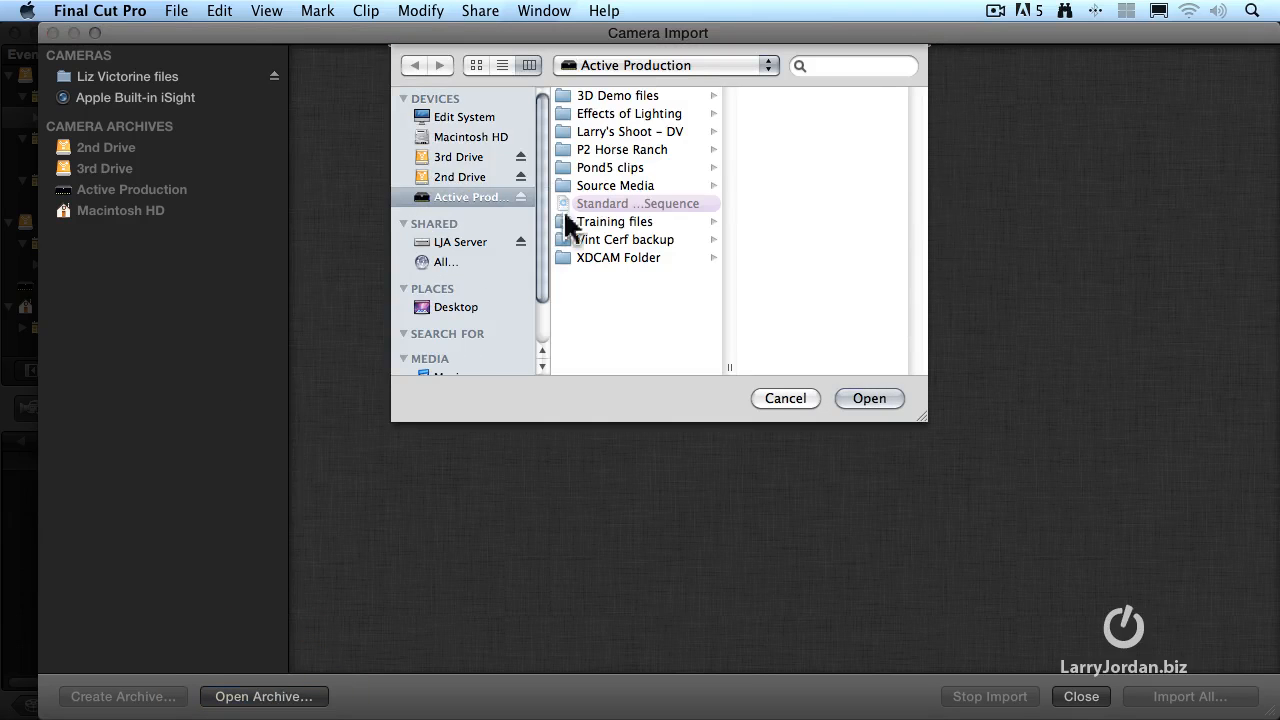
left_click(592, 190)
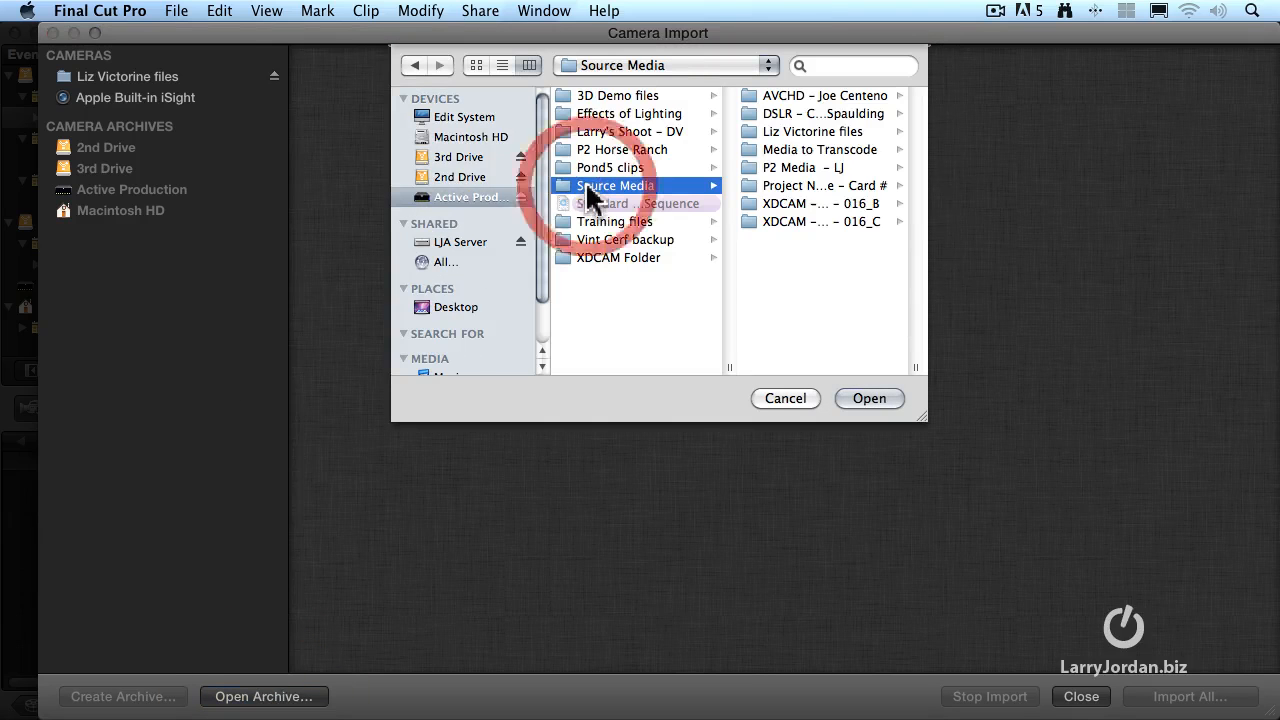
left_click(806, 100)
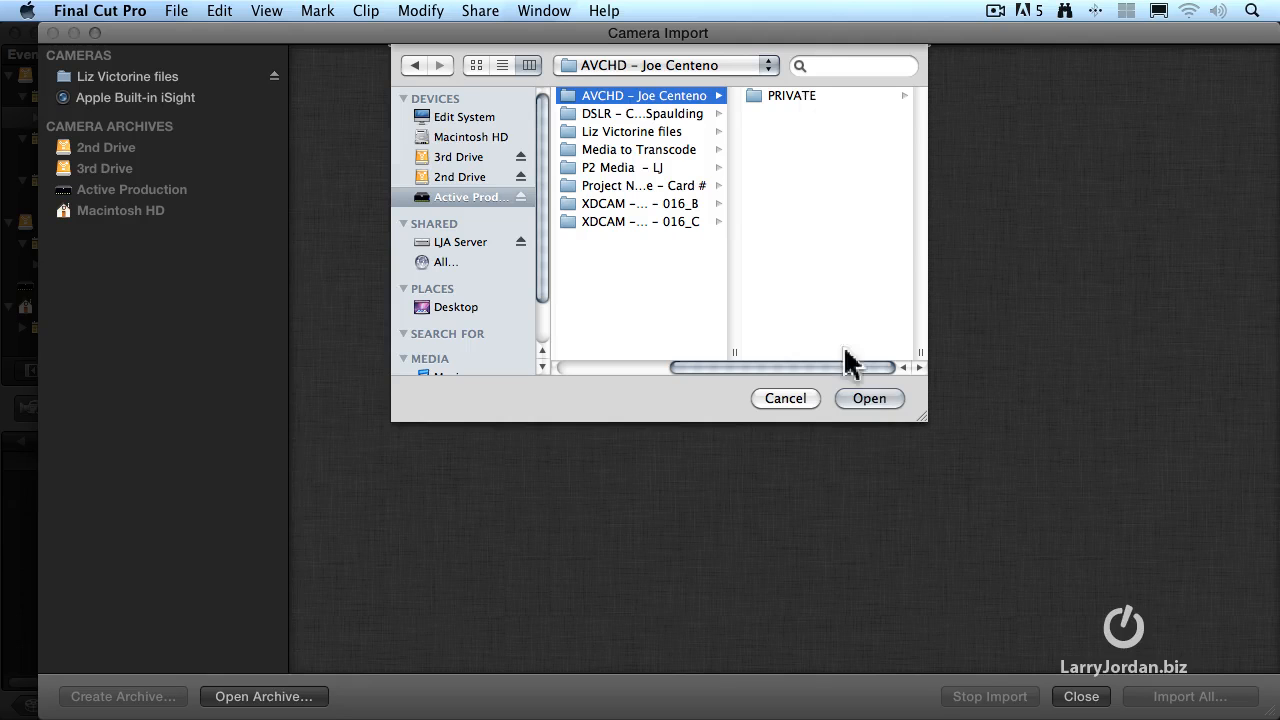
left_click(868, 399)
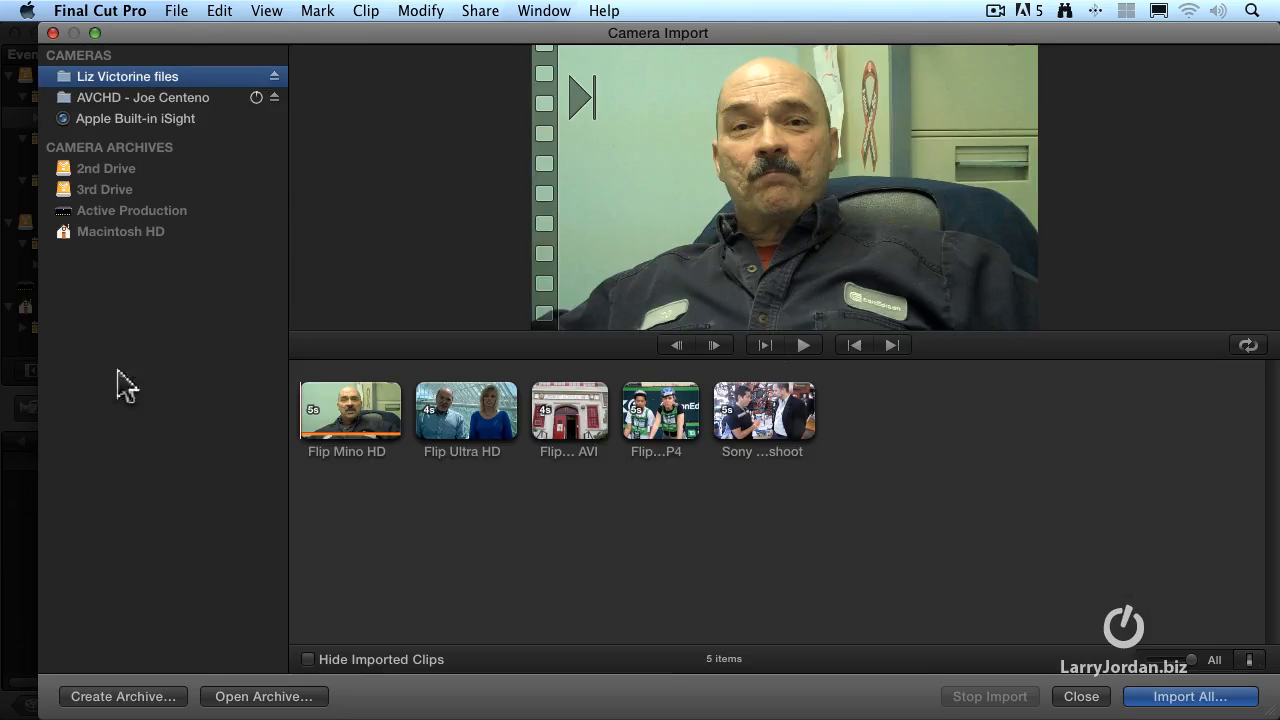
left_click(141, 98)
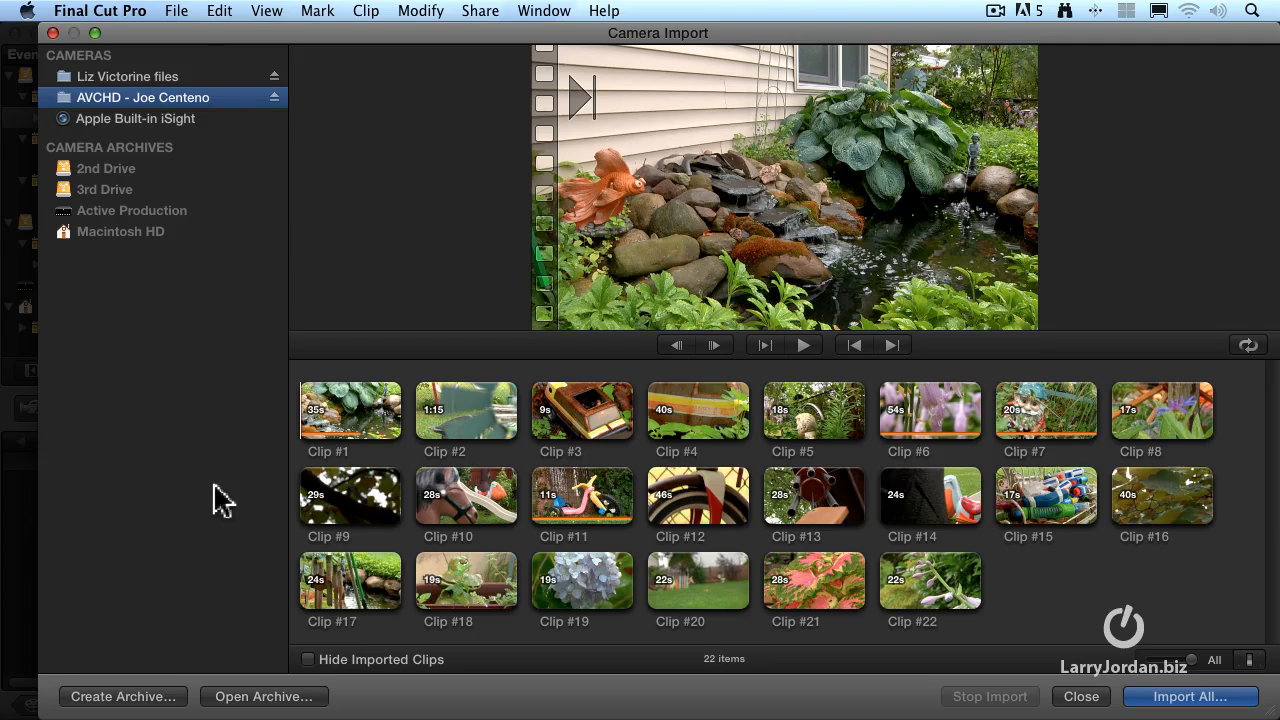
Preview Clip #3 from the AVCHD archive, starting and pausing its playback twice
left_click(553, 434)
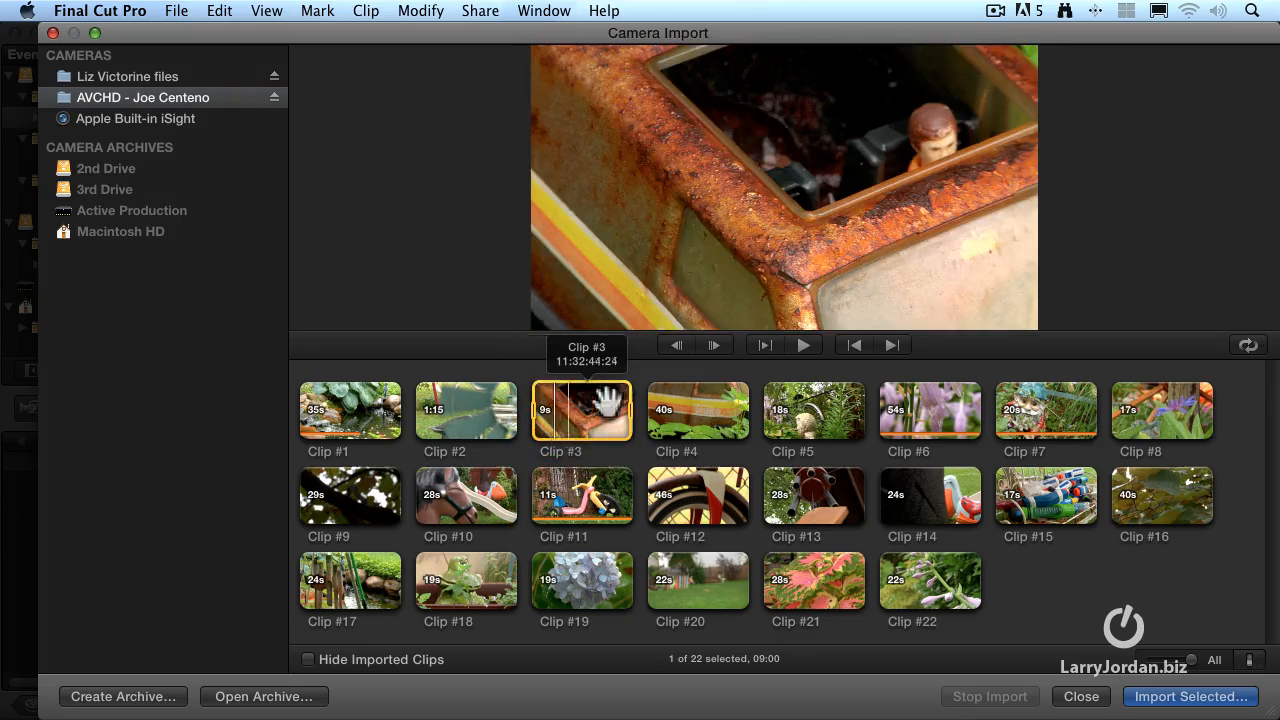
left_click(800, 346)
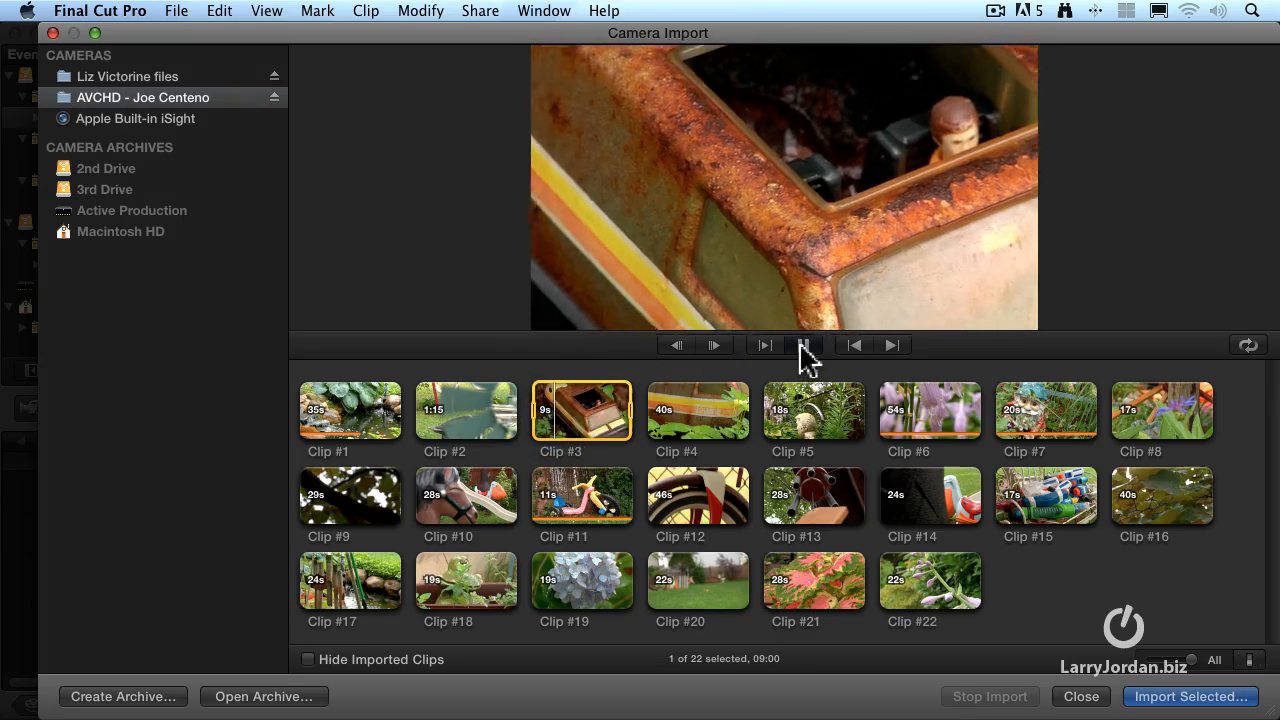
left_click(800, 346)
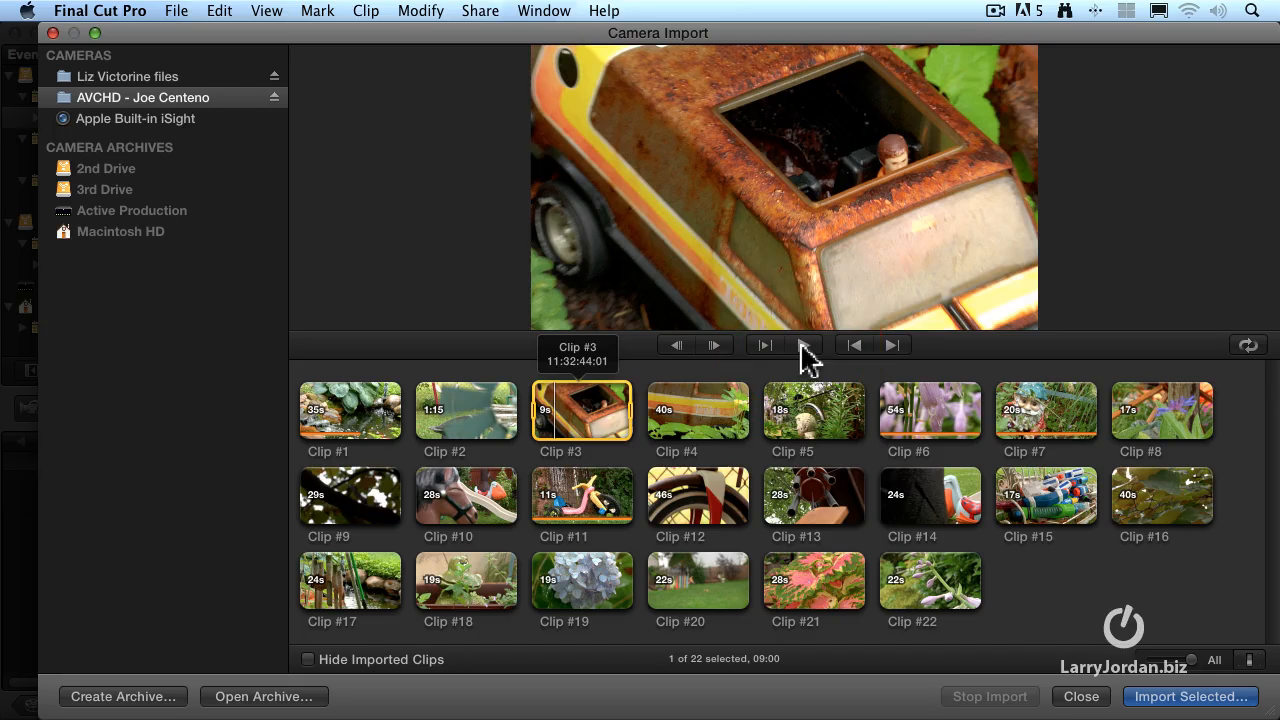
left_click(424, 245)
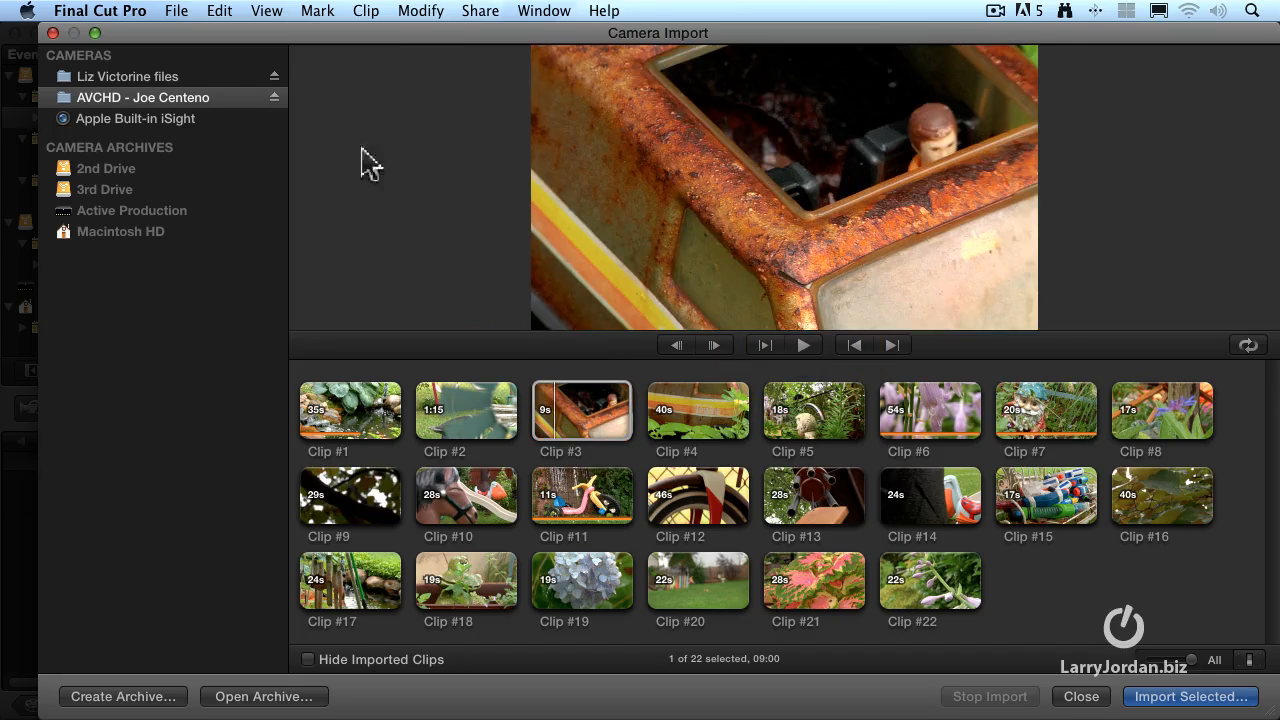
left_click(398, 390)
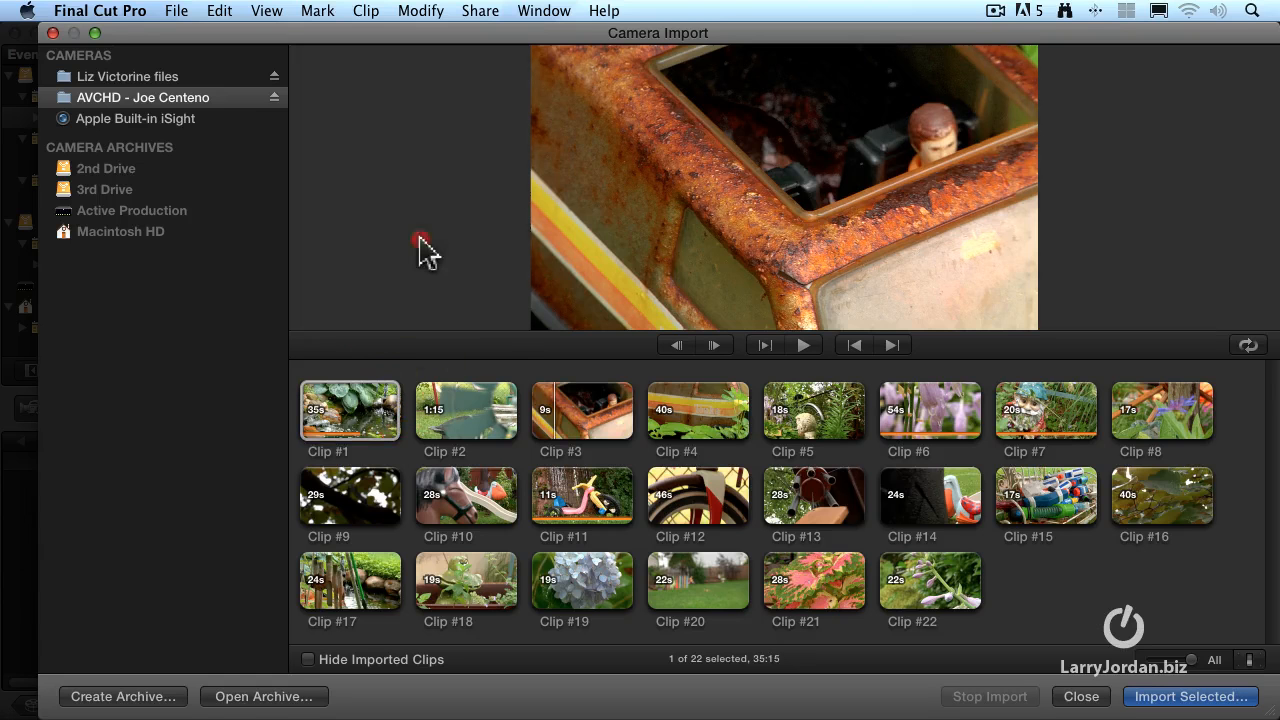
left_click(420, 250)
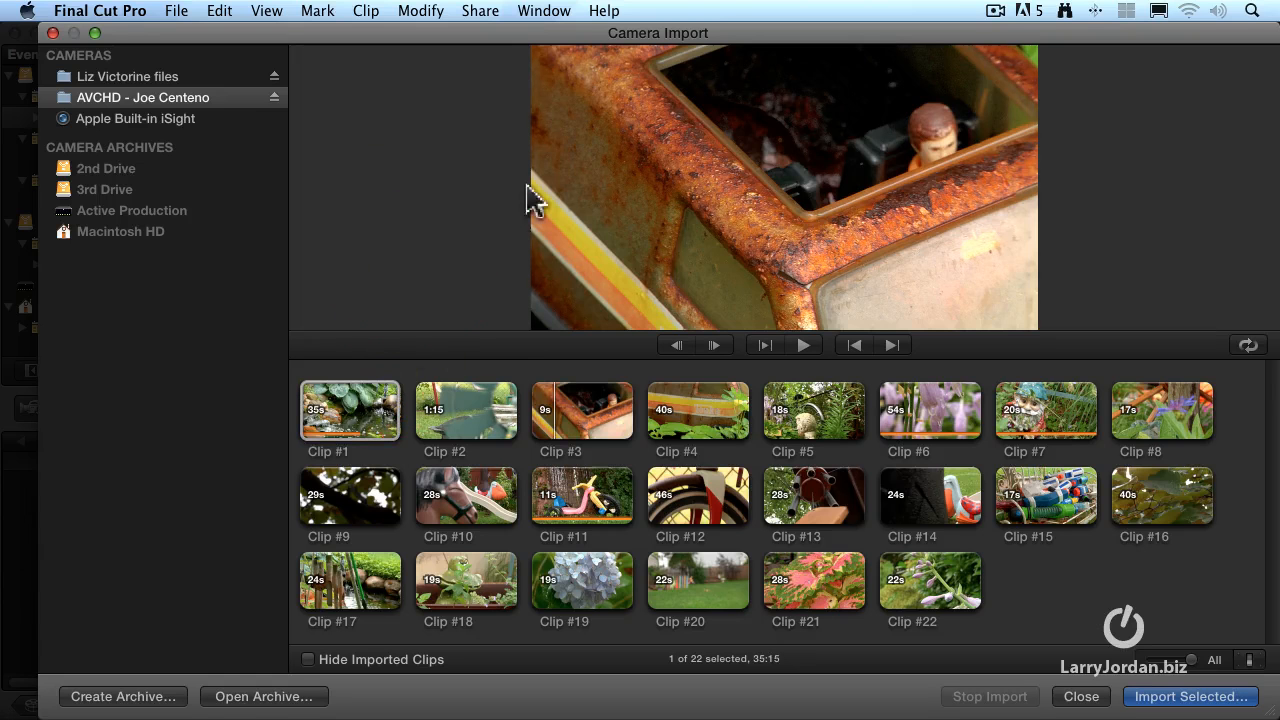
key("space")
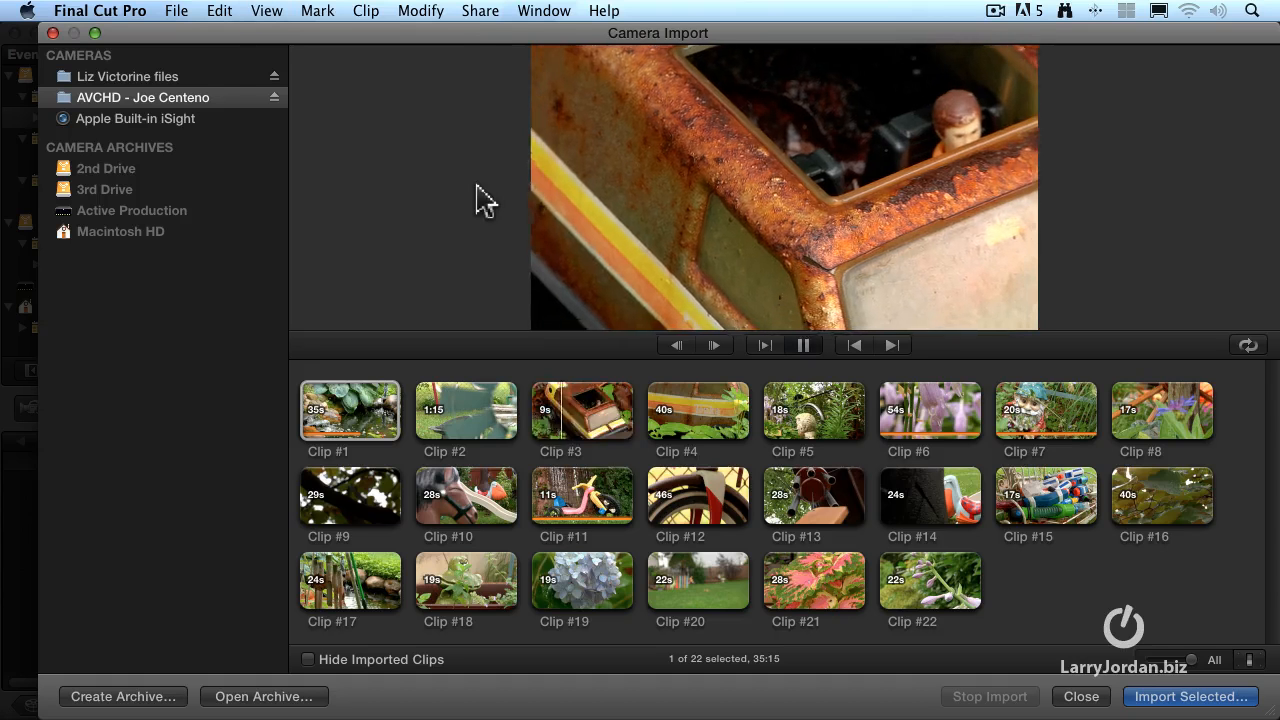
key("space")
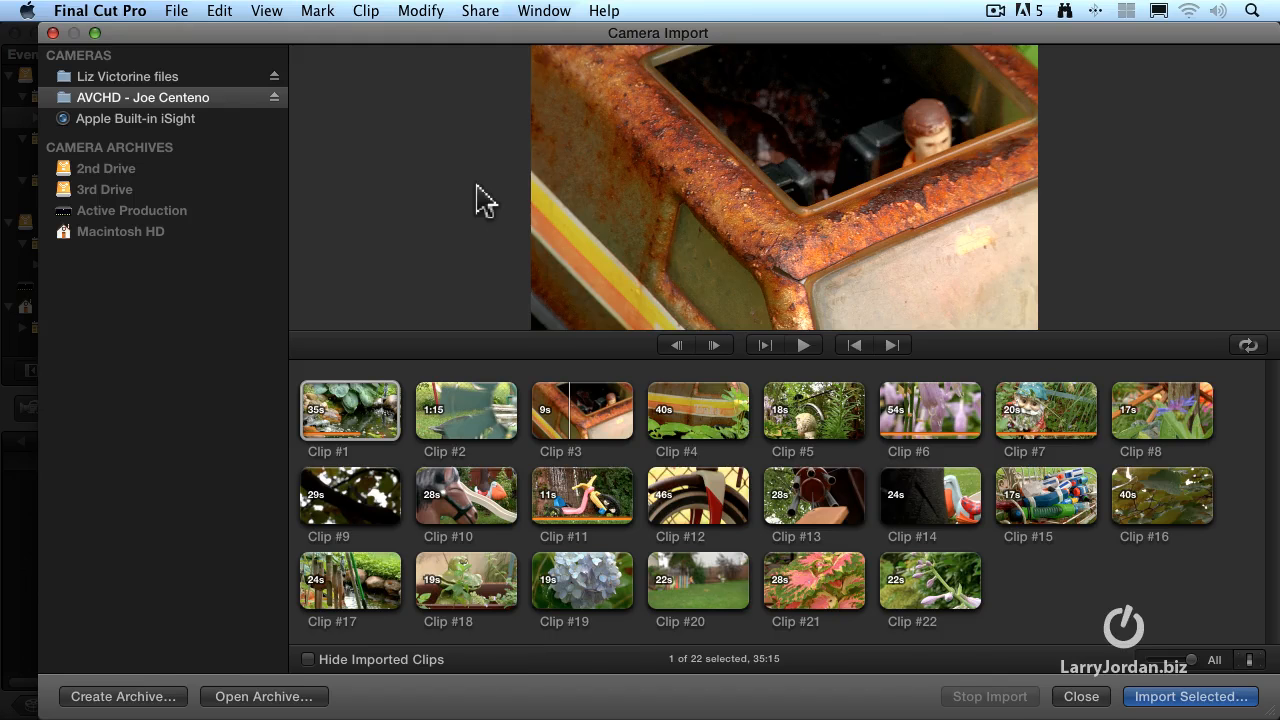
Shuttle Clip #3 forward and backward with stops in between, at normal speed and in slow motion
key("l")
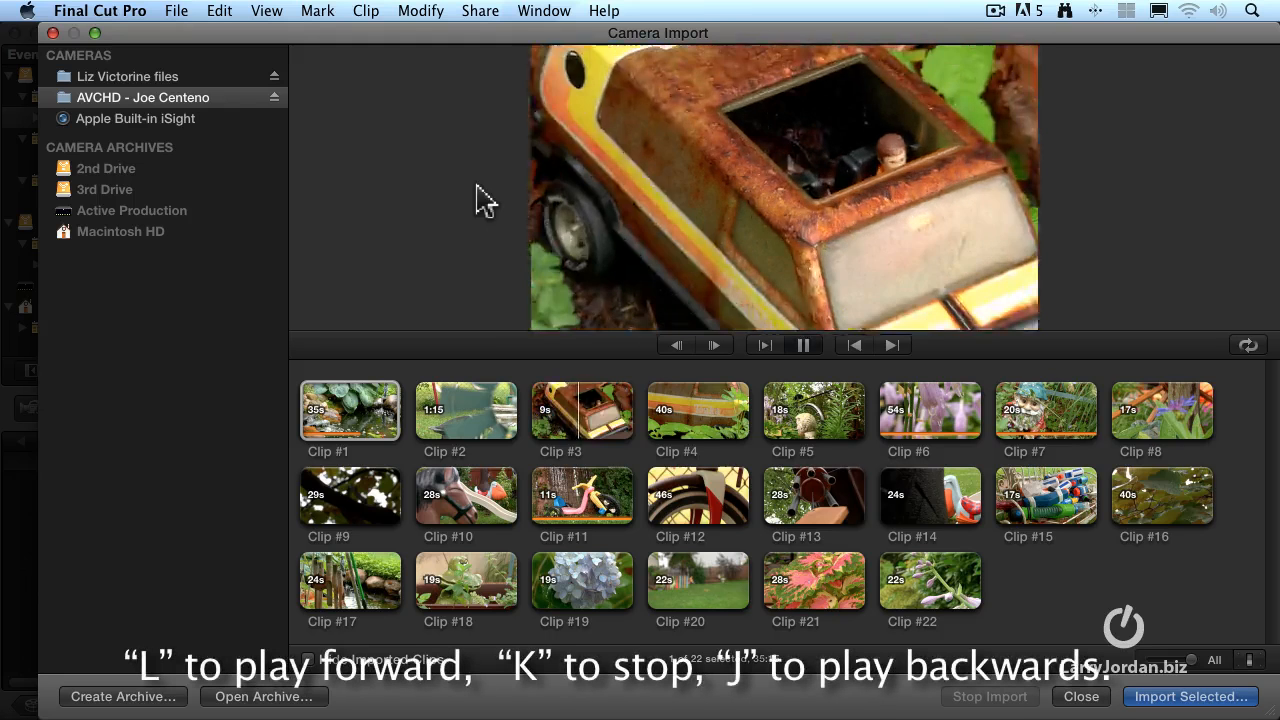
key("k")
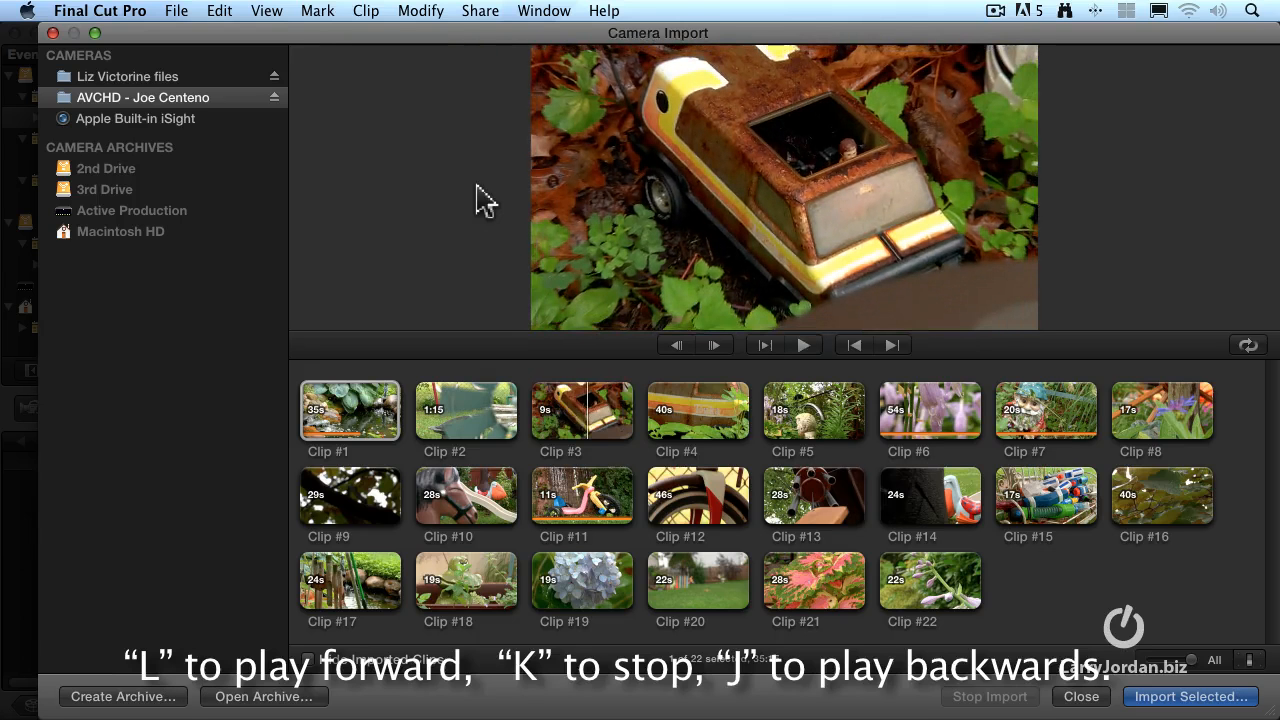
key("j")
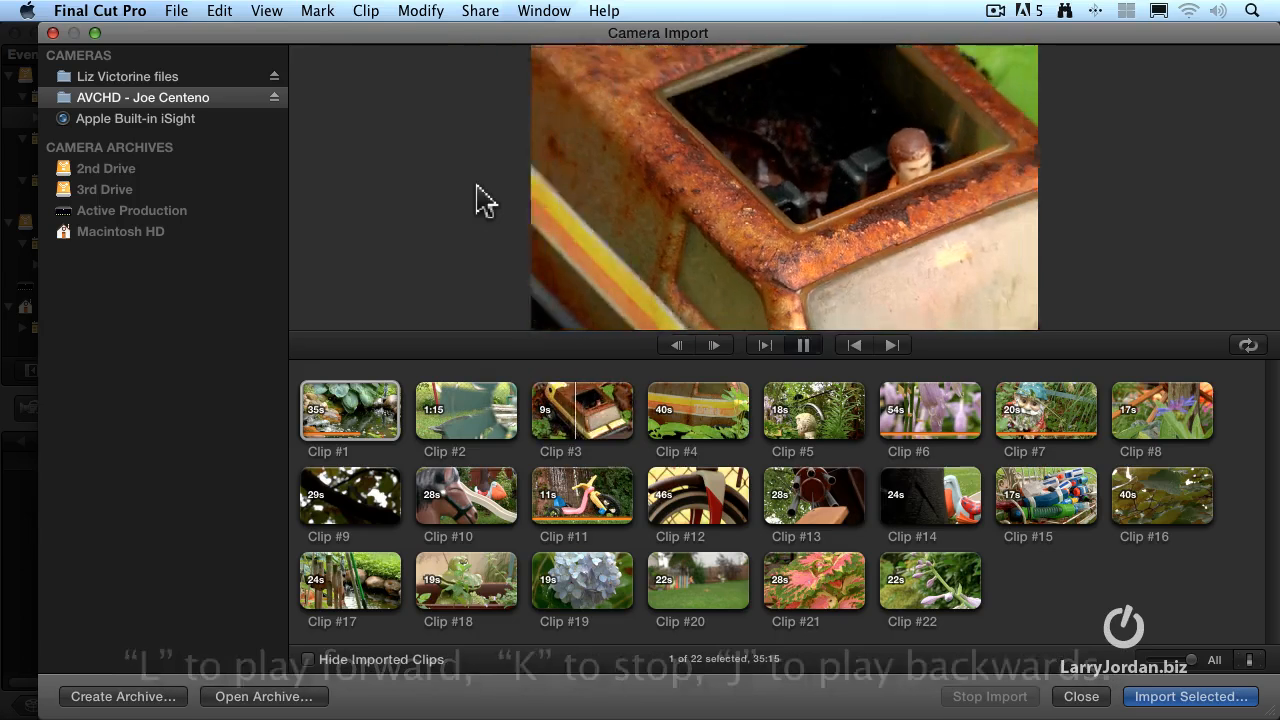
key("k")
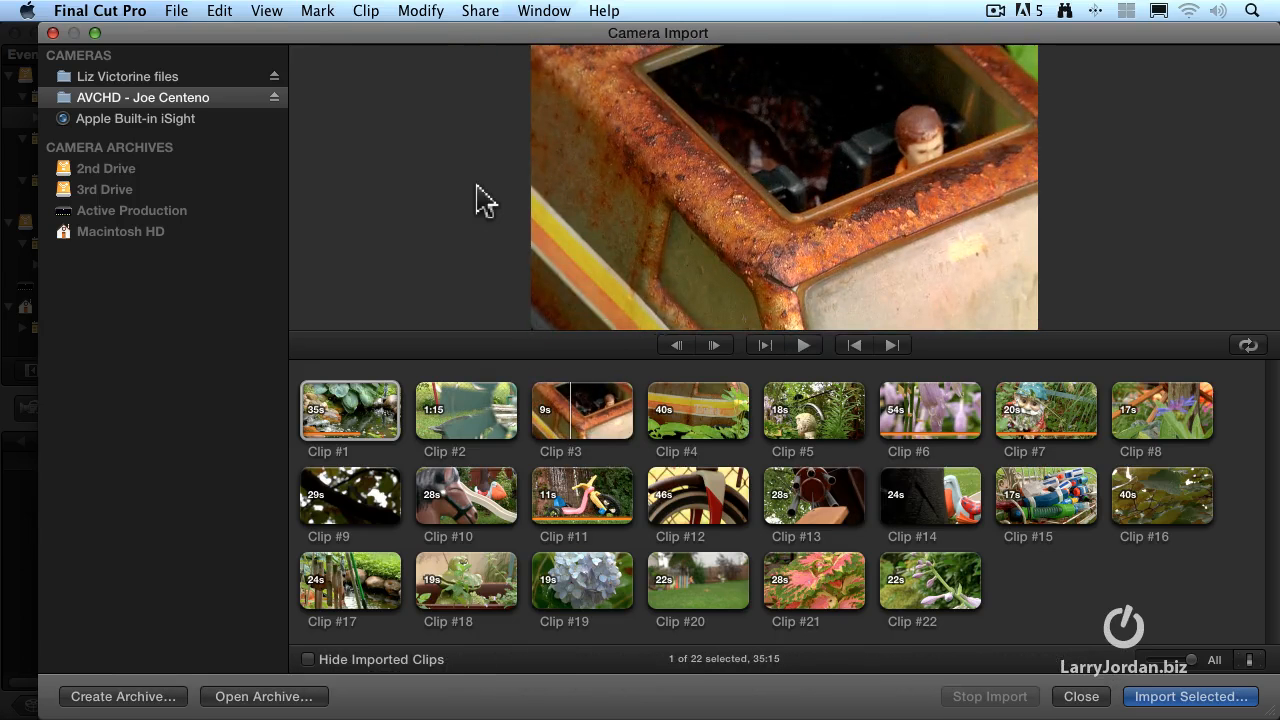
key("l")
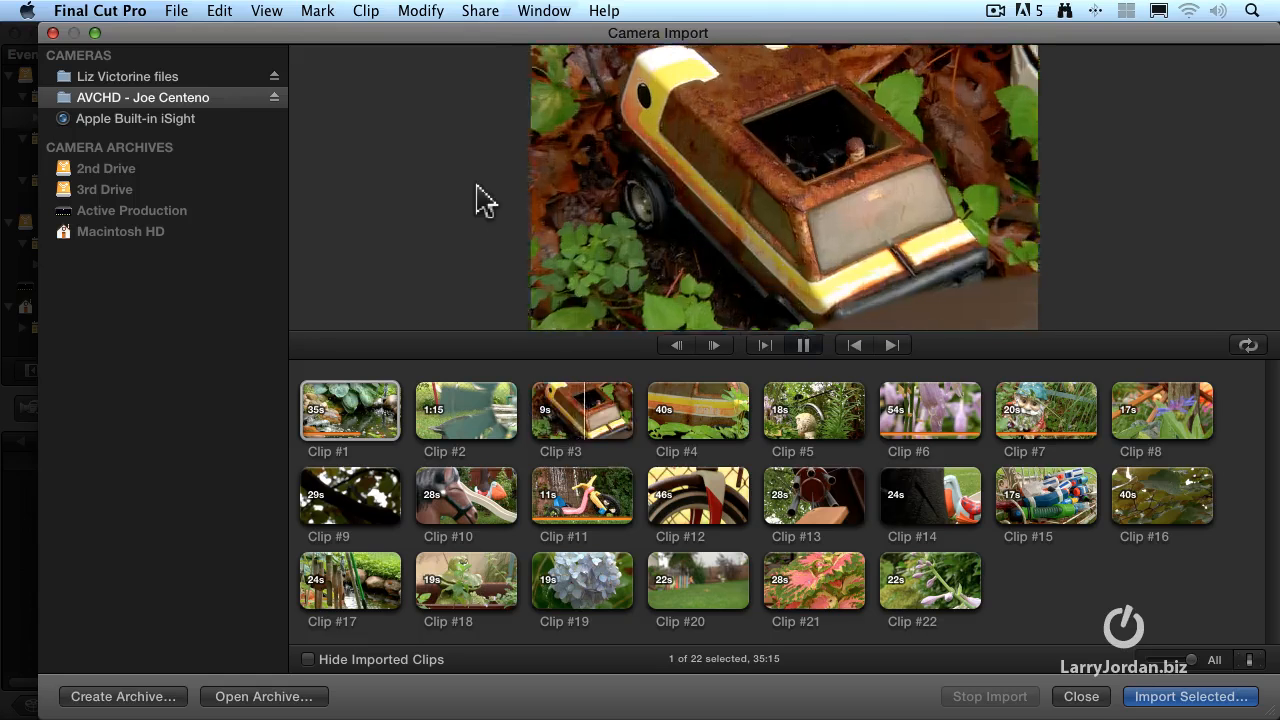
key("k")
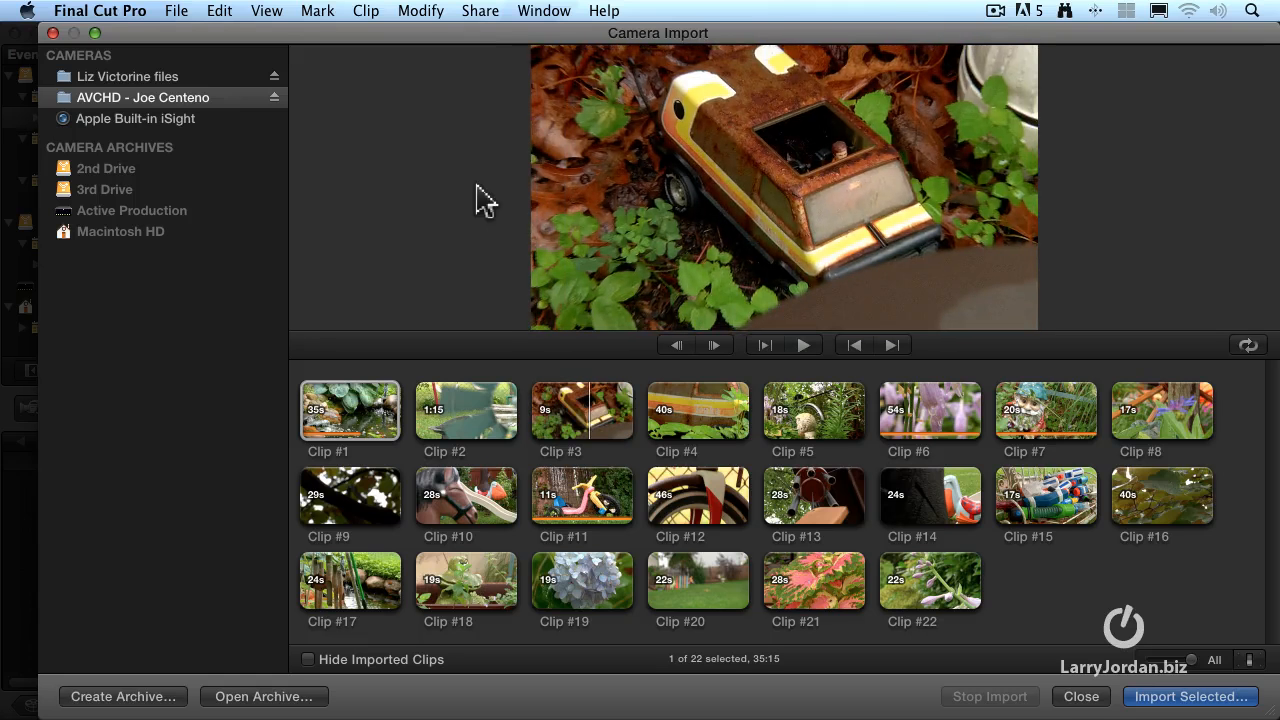
key("j")
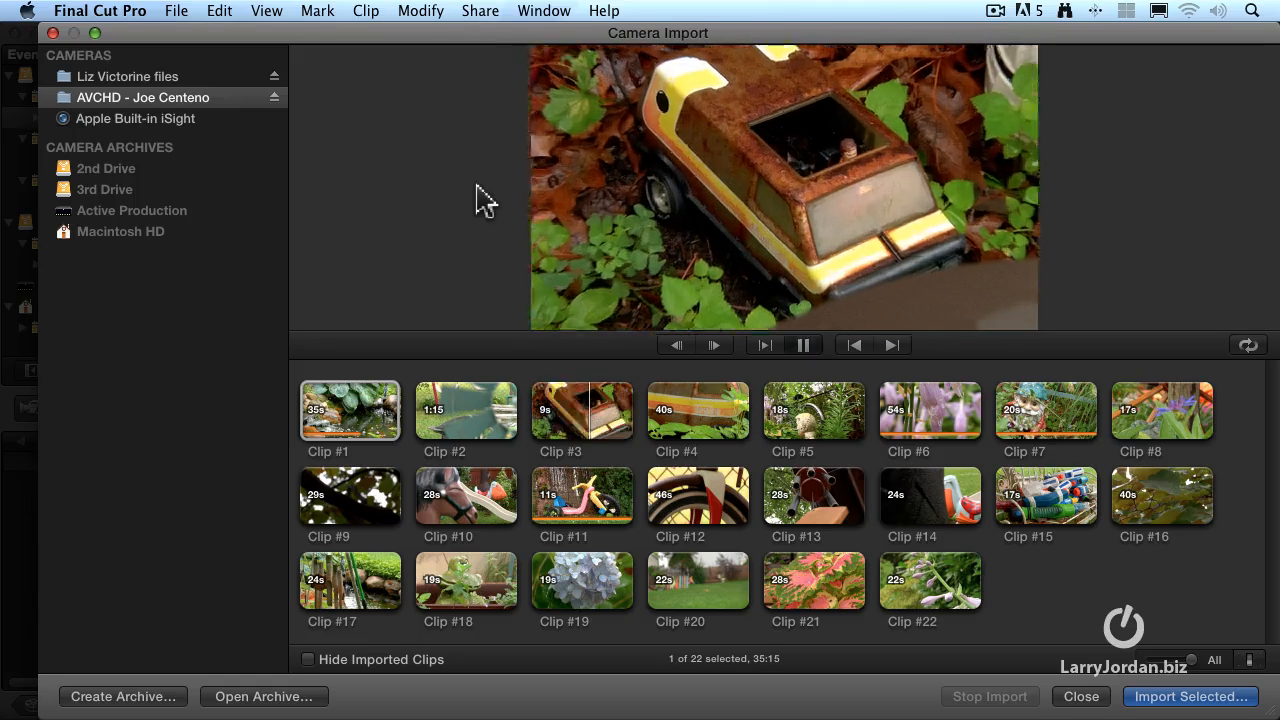
key("k")
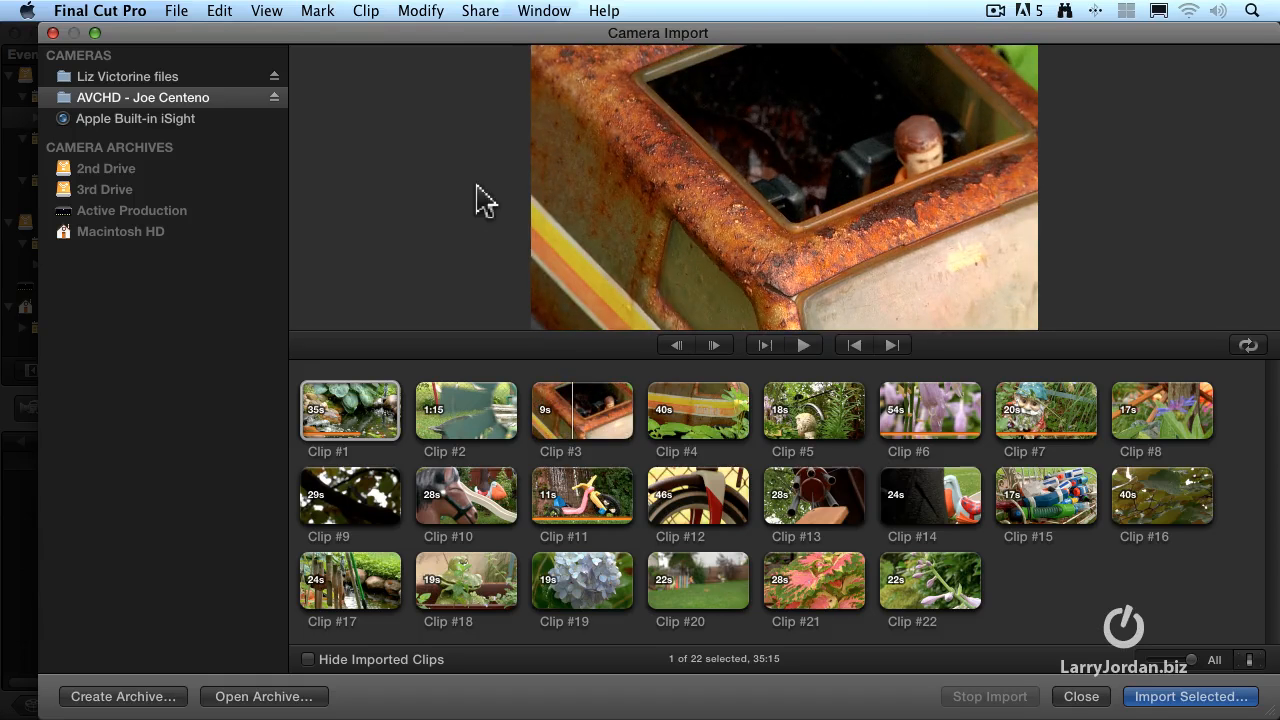
key("k+l")
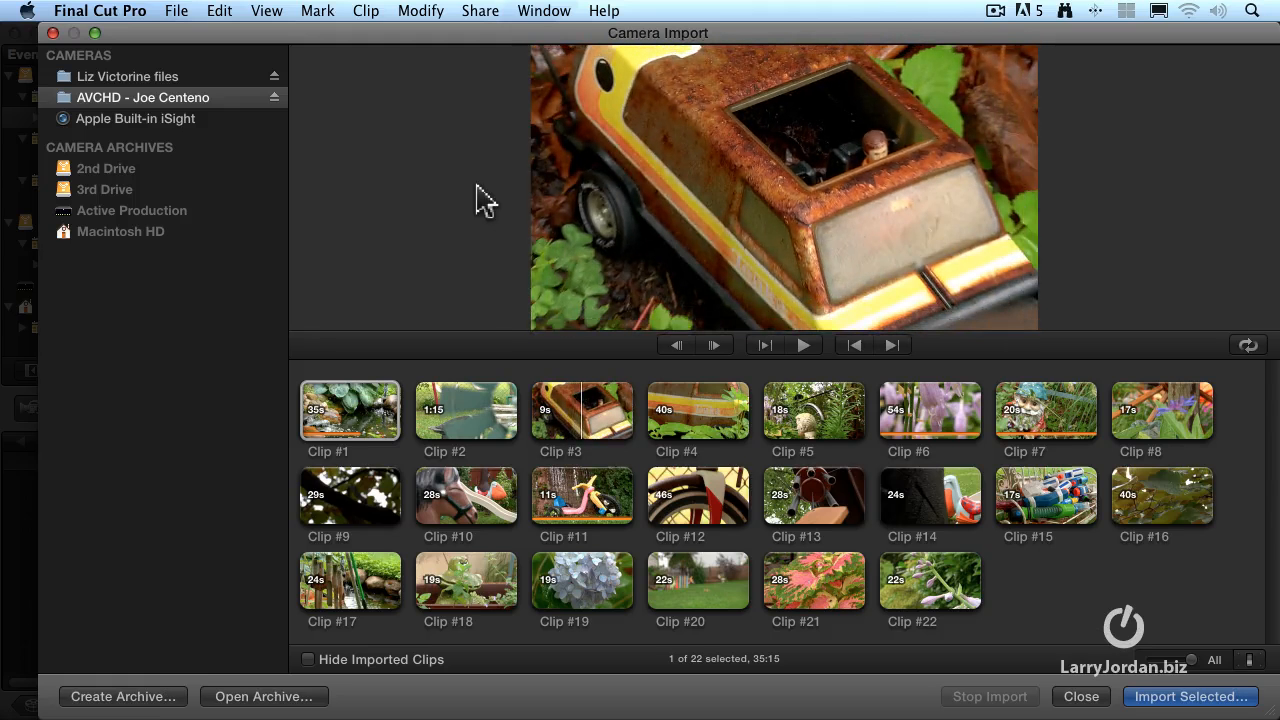
key("k+j")
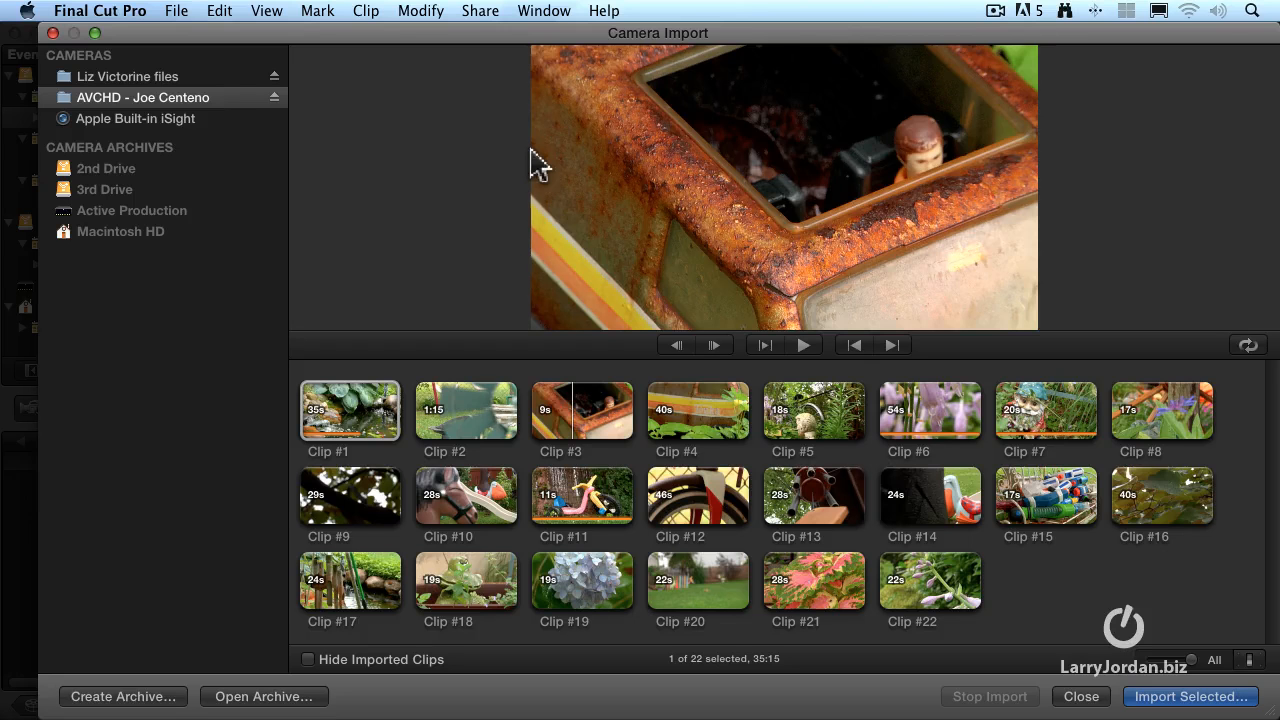
Step through Clip #3 frame by frame, going backward and forward from the current playhead position
left_click(679, 346)
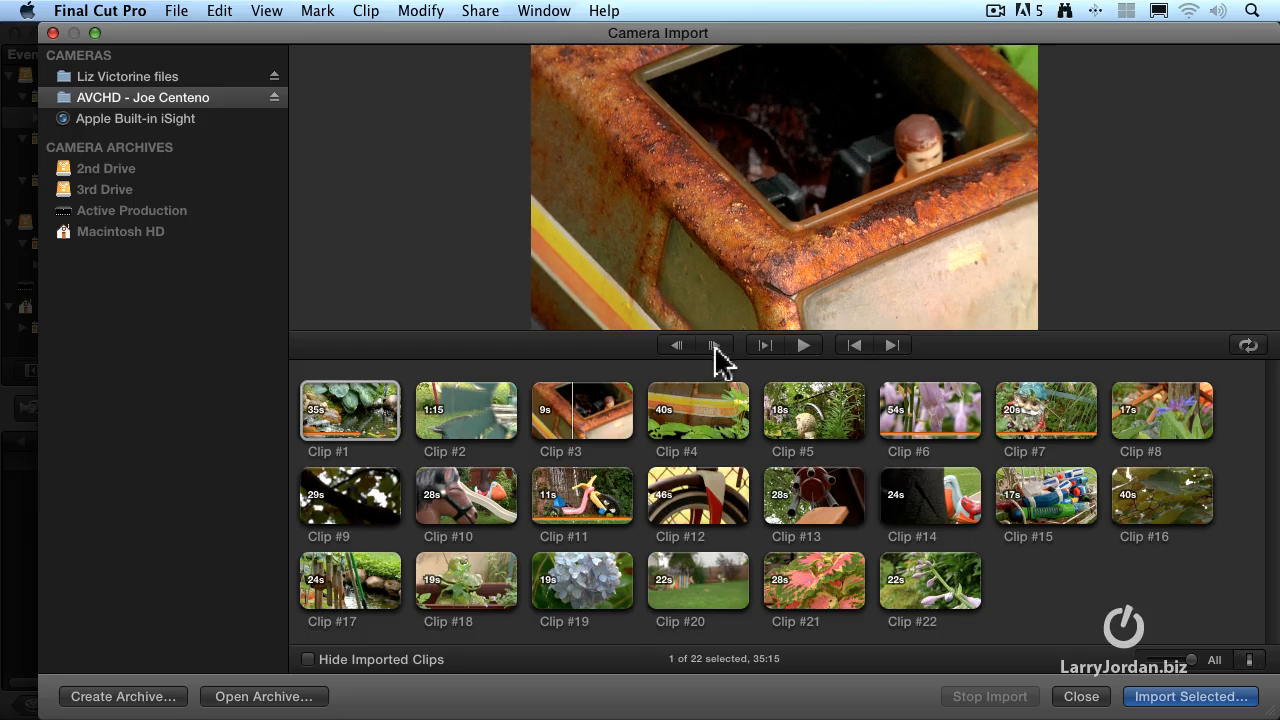
left_click(715, 346)
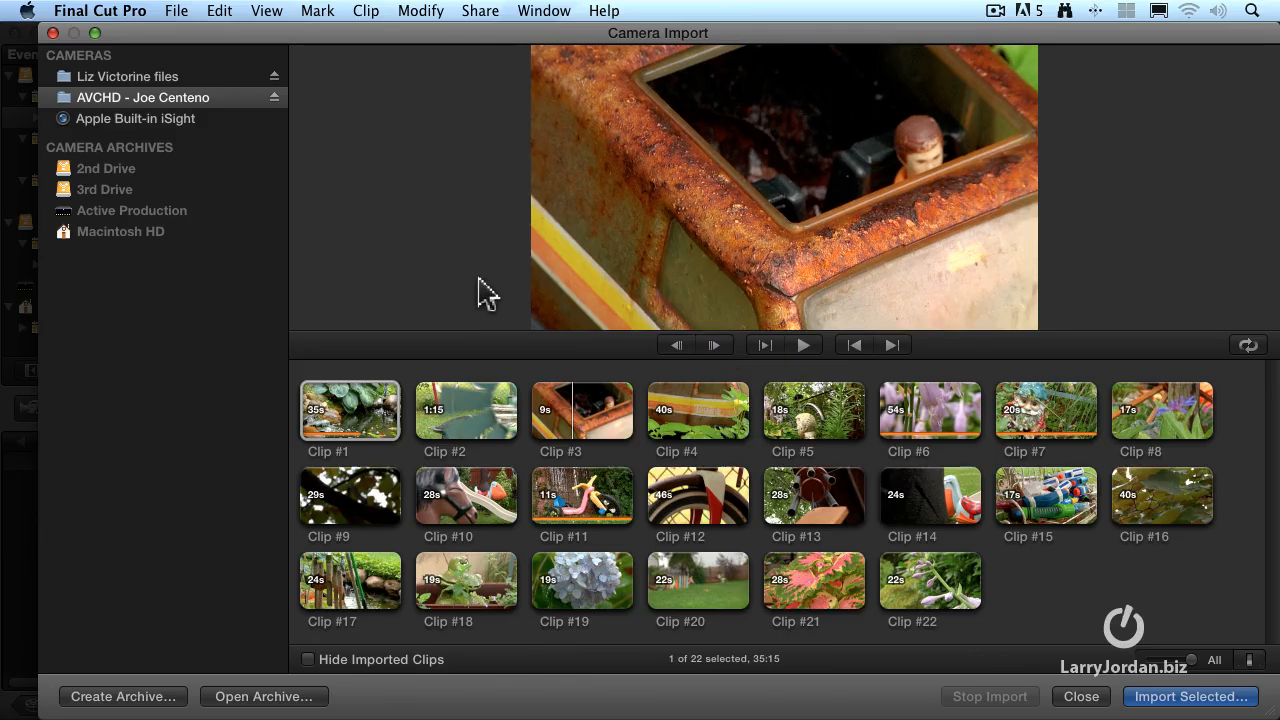
key("Left")
key("Left")
key("Left")
key("Left")
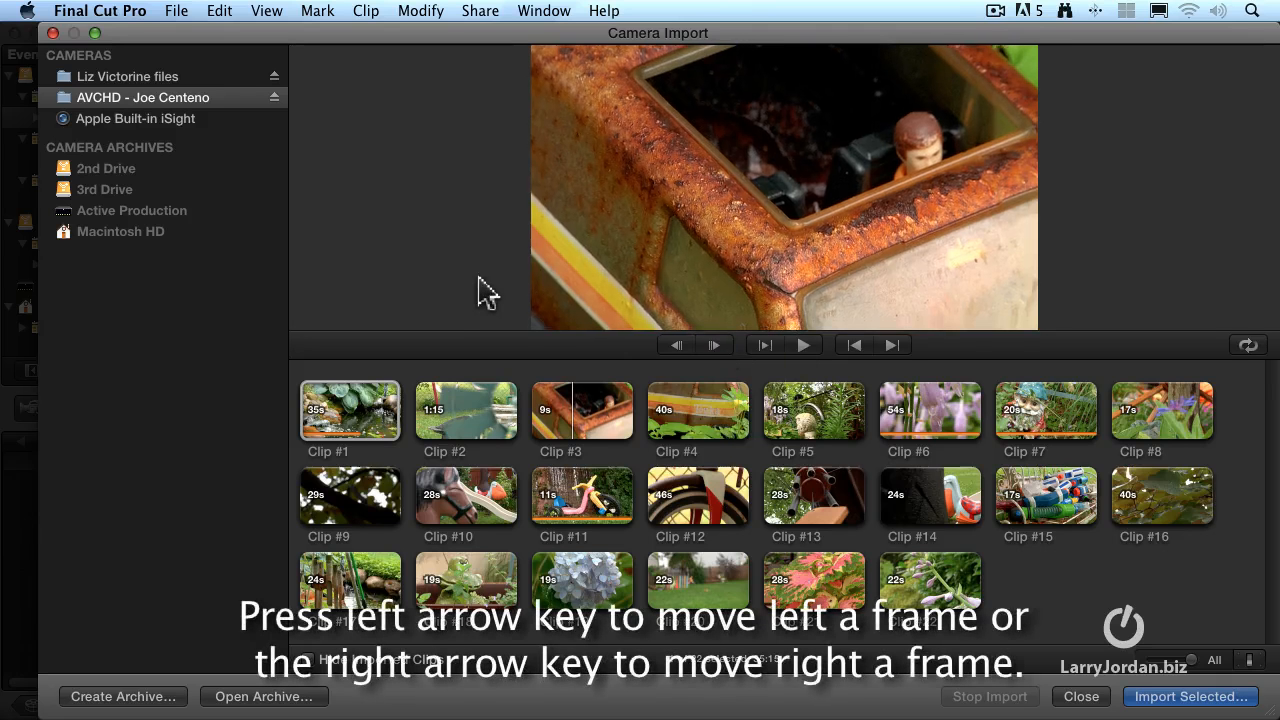
key("Right")
key("Right")
key("Right")
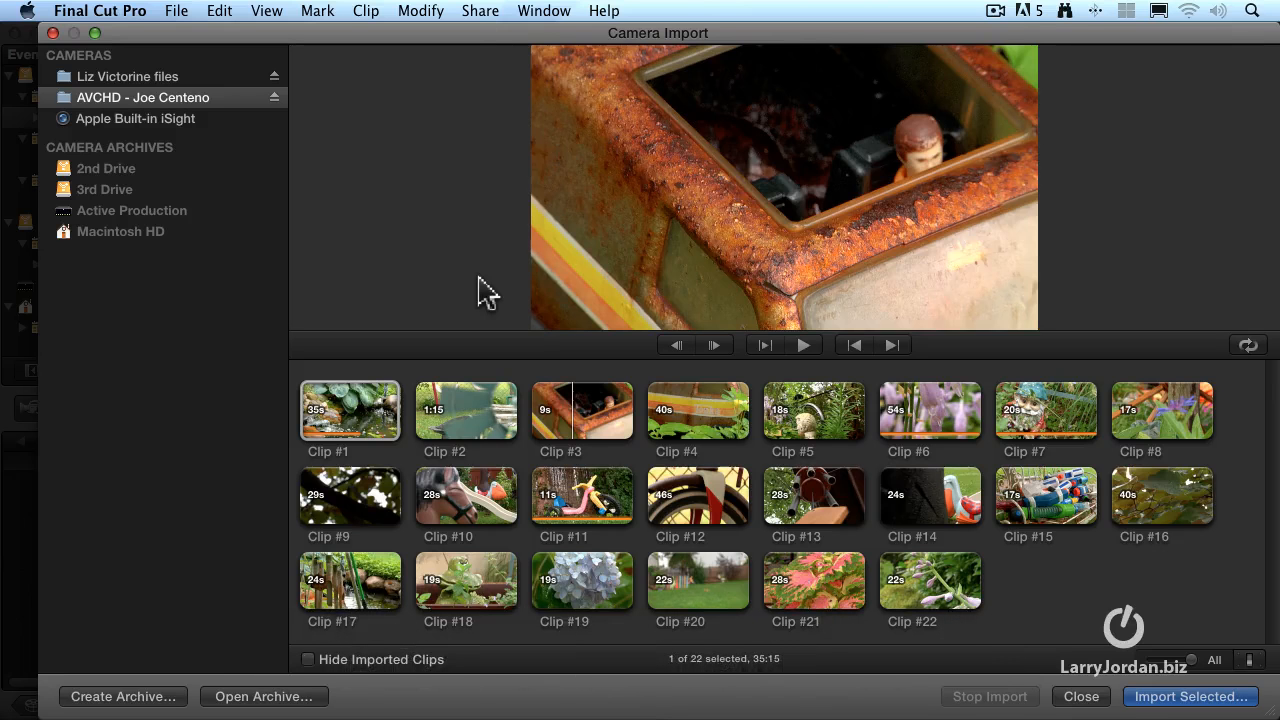
Jump the playhead to the start of Clip #3, to its end, and back to its start
key("Home")
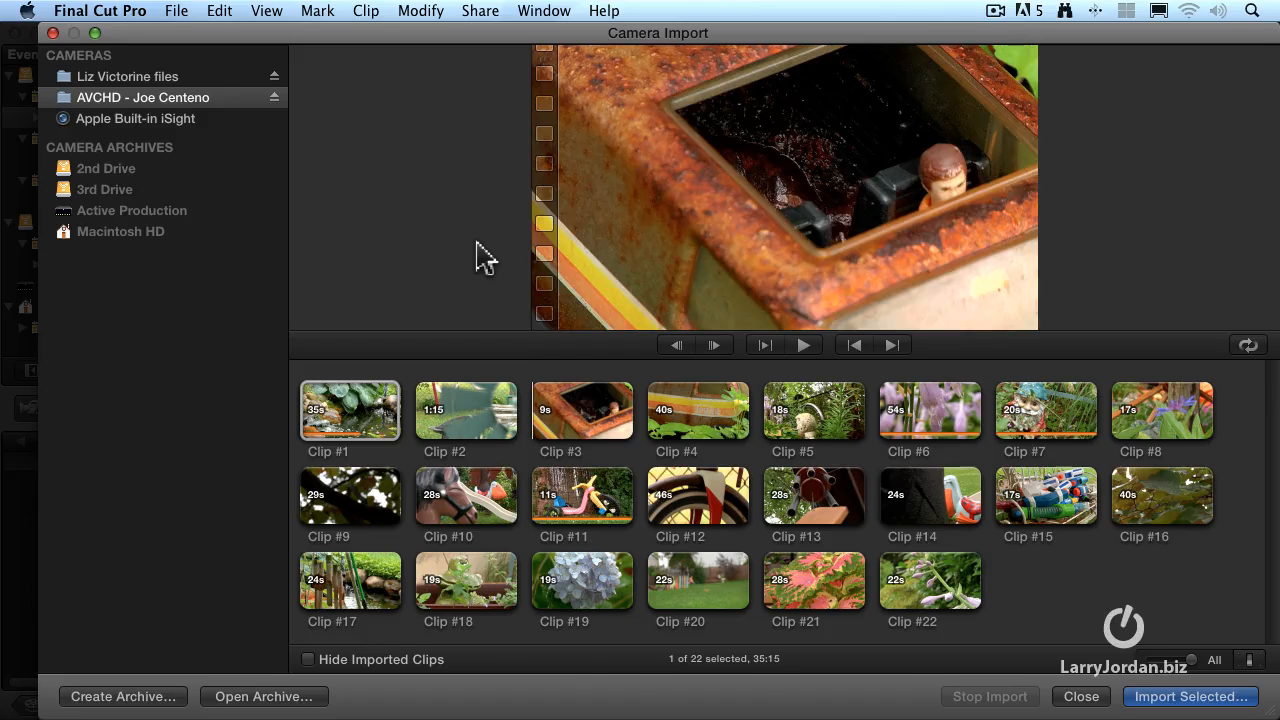
key("End")
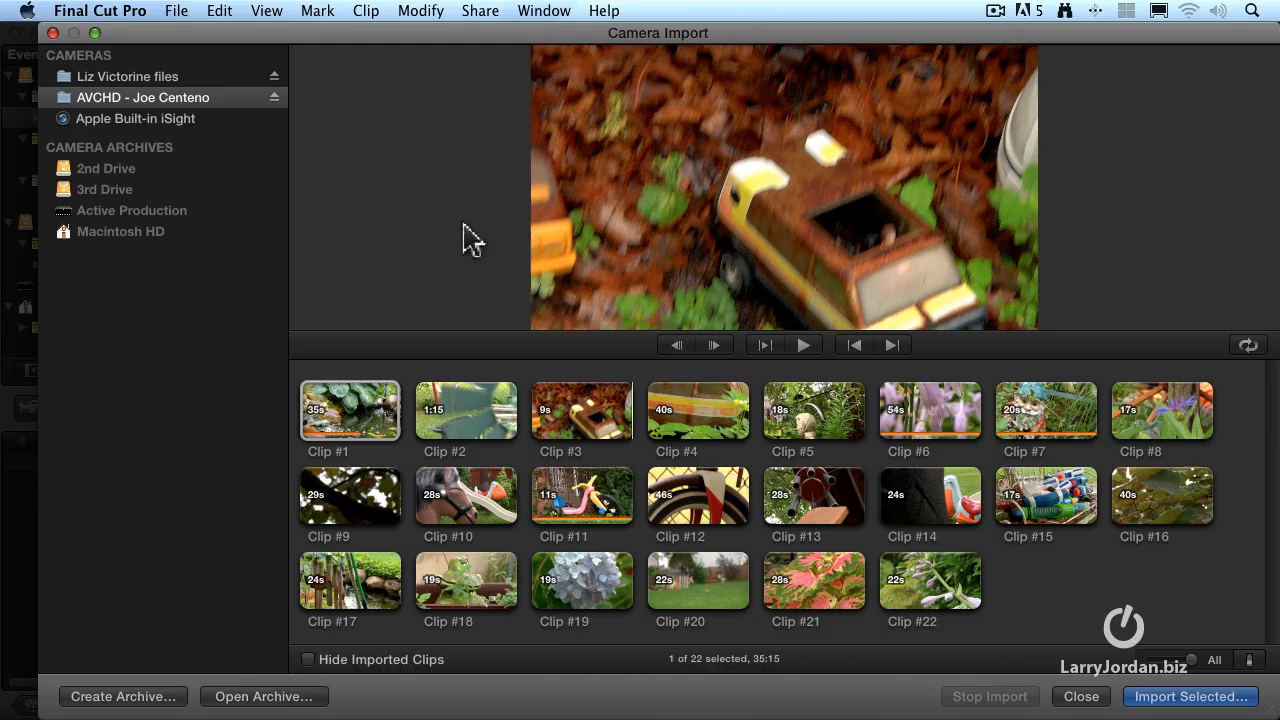
key("Home")
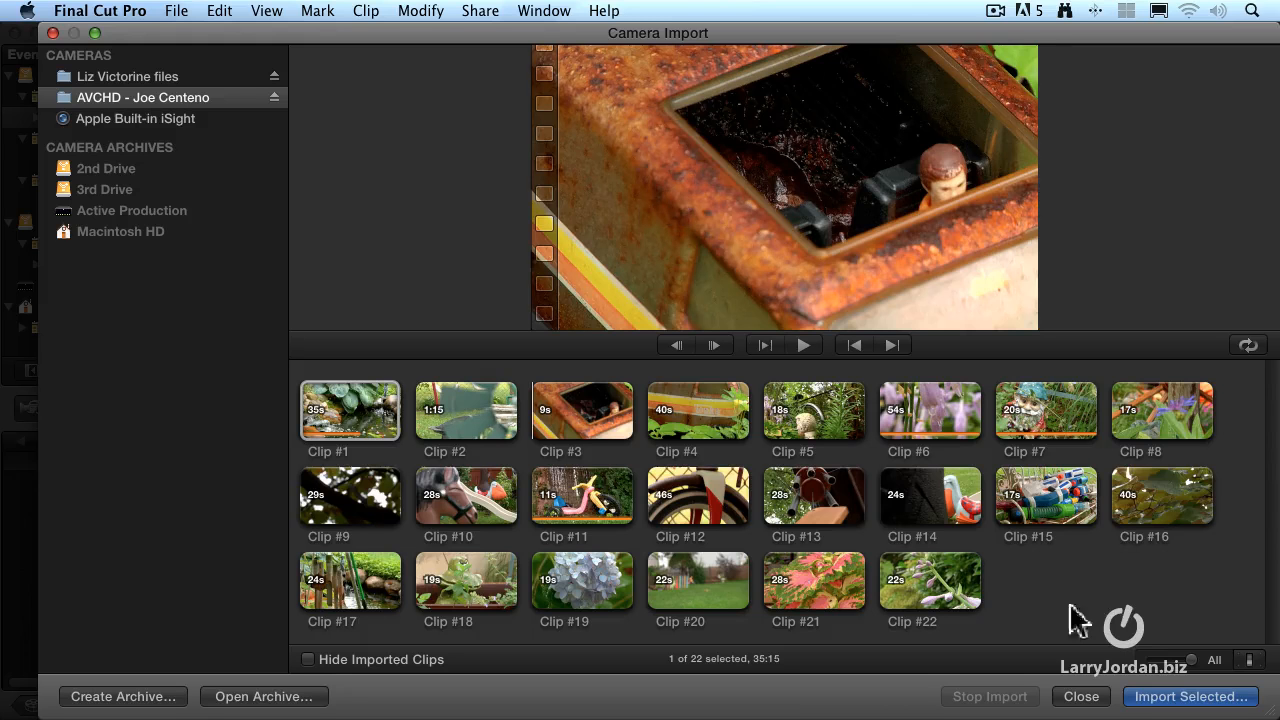
With Clip #1 selected, hide the already imported clips and expand the filmstrips to 5s per thumbnail
left_click(325, 430)
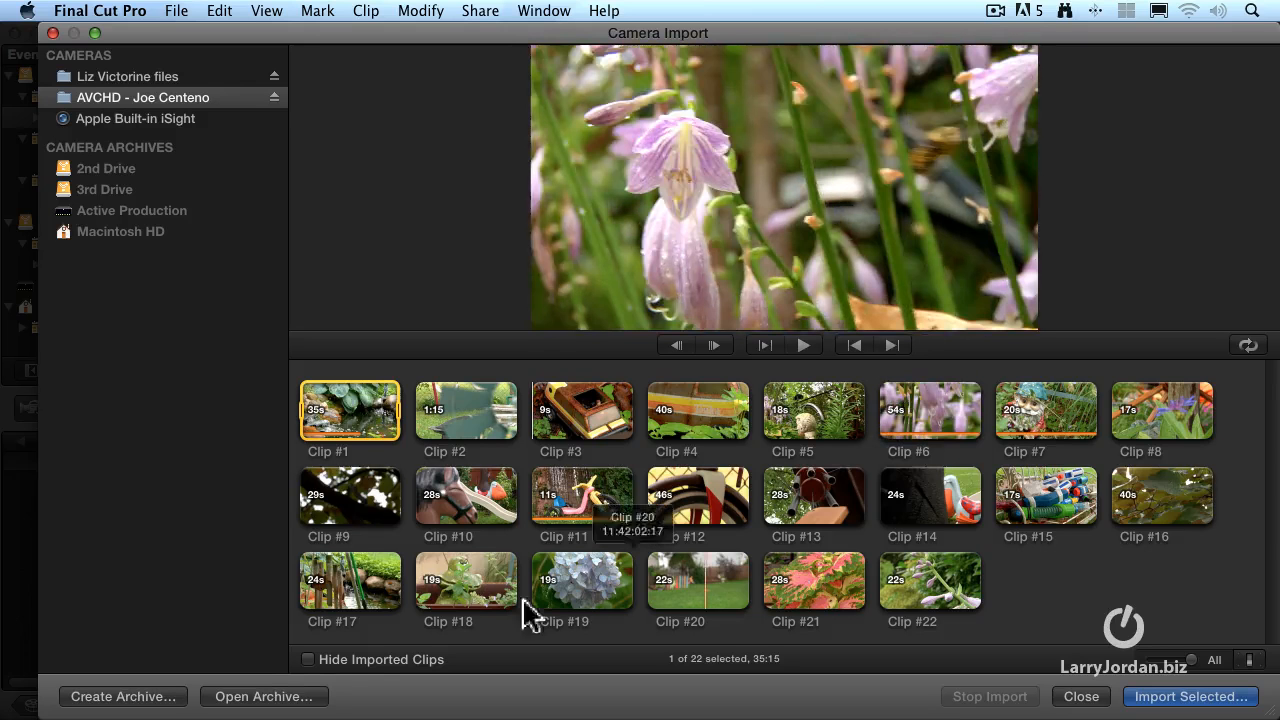
left_click(307, 660)
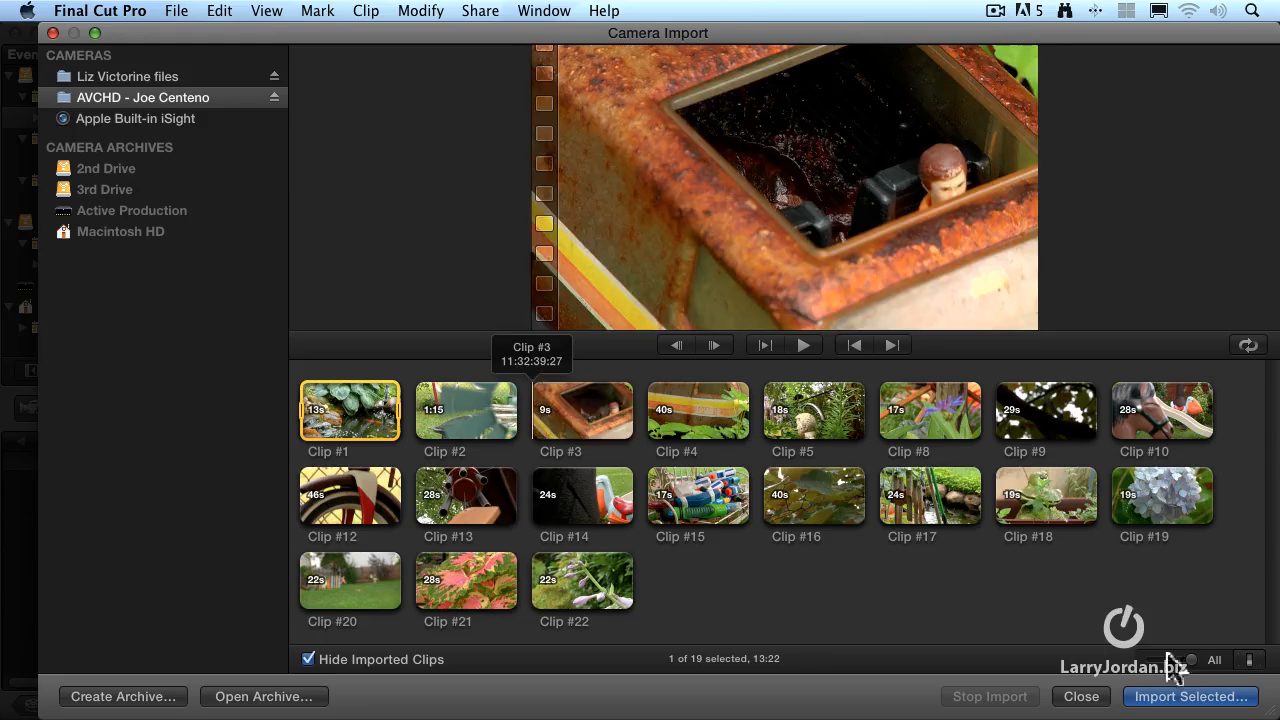
left_click_drag(1192, 660, 1166, 664)
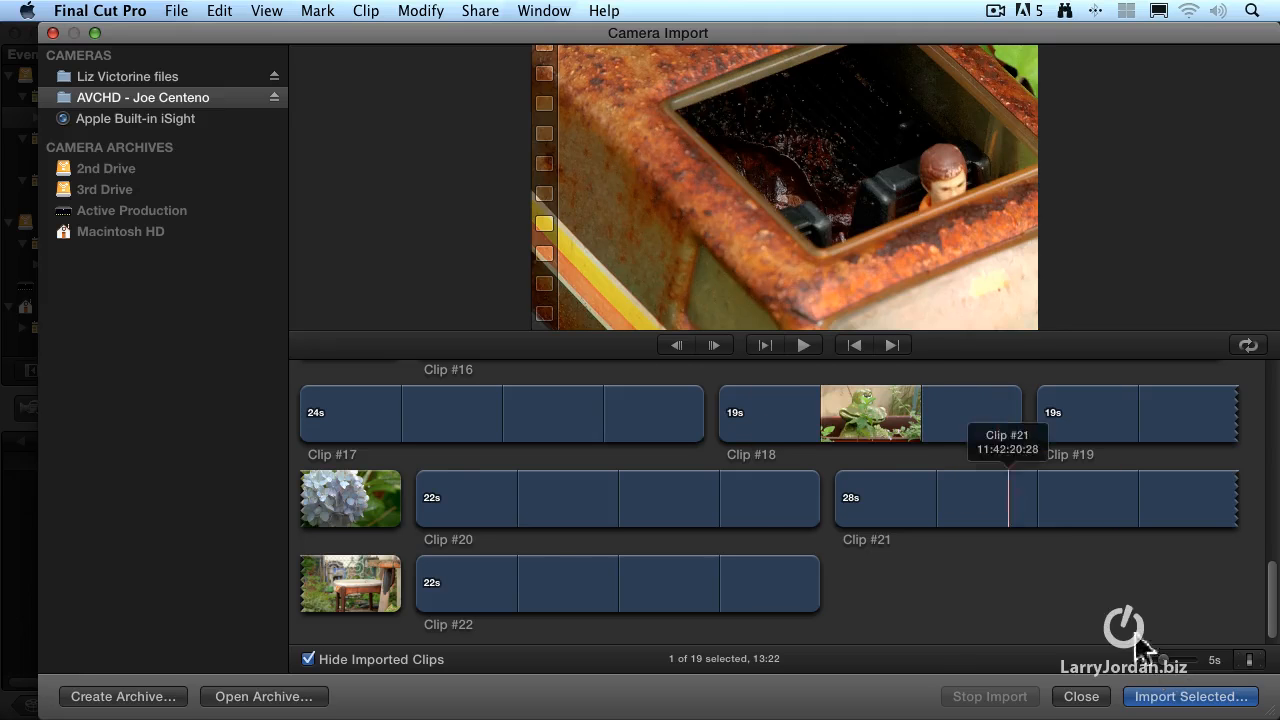
Set the filmstrips to All for one thumbnail per clip, and show audio waveforms with an increased clip height
left_click_drag(1168, 667, 1210, 664)
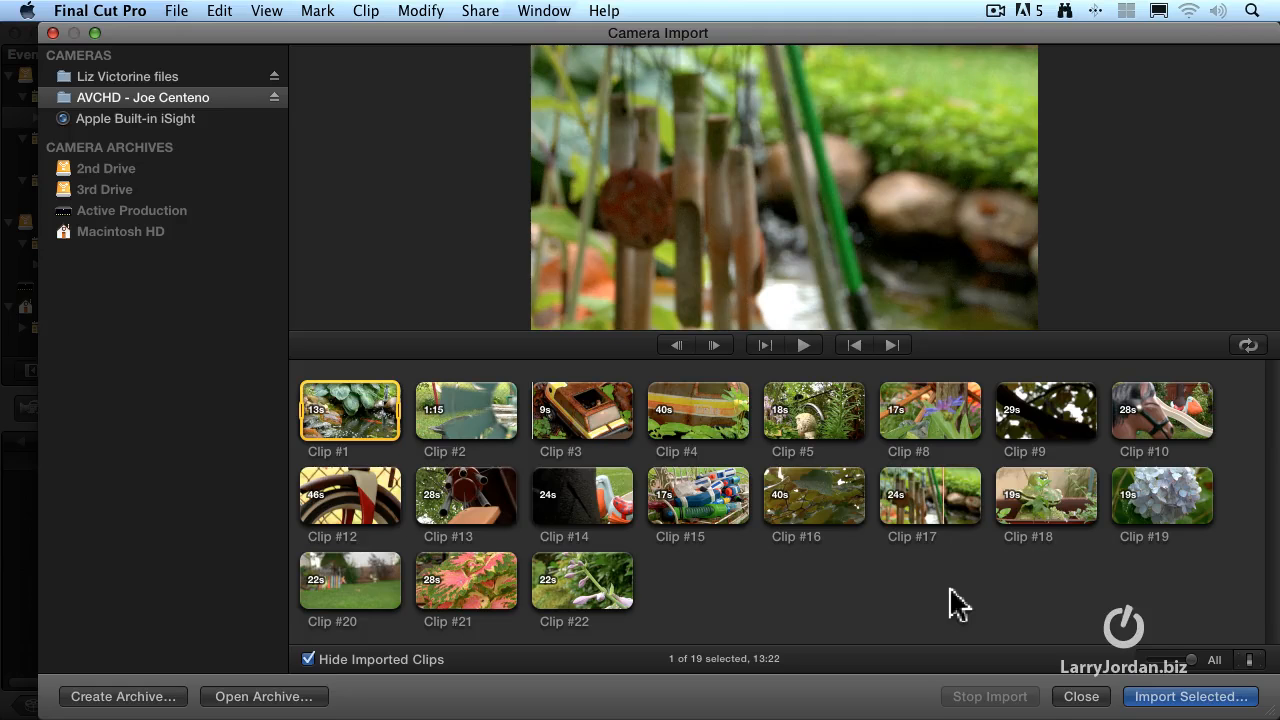
left_click(1250, 663)
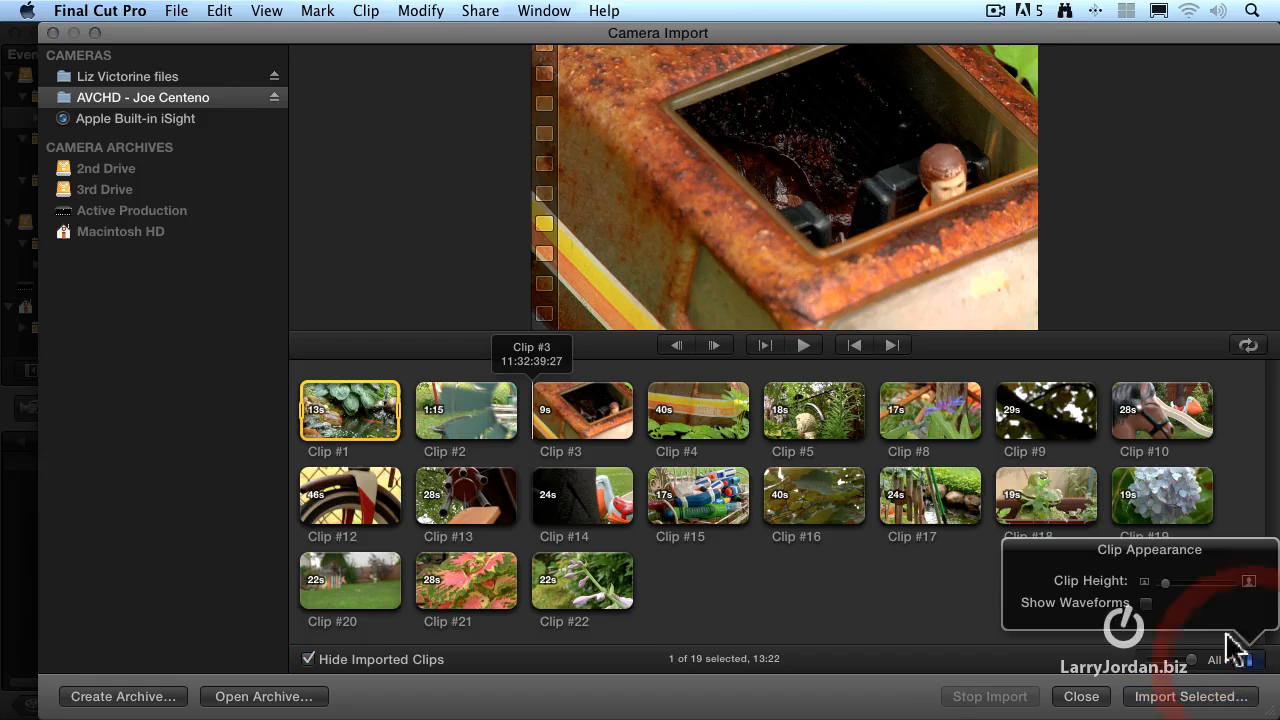
left_click(1146, 604)
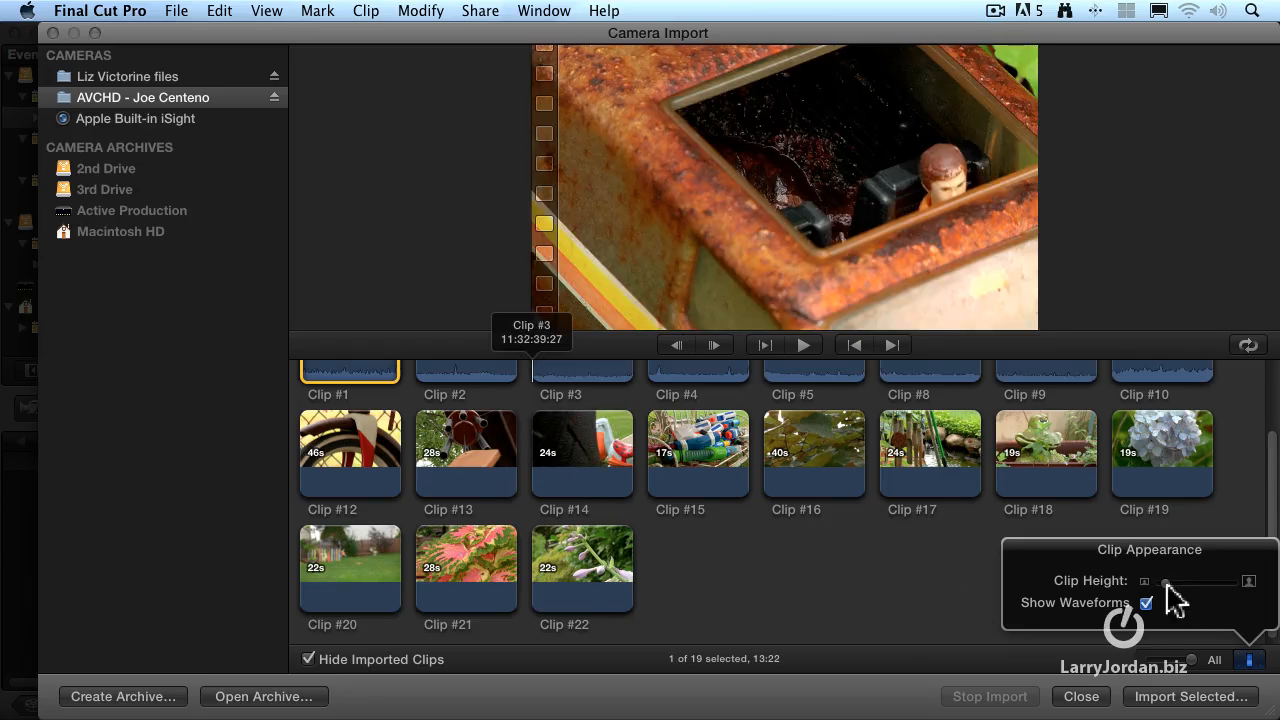
left_click_drag(1175, 584, 1206, 585)
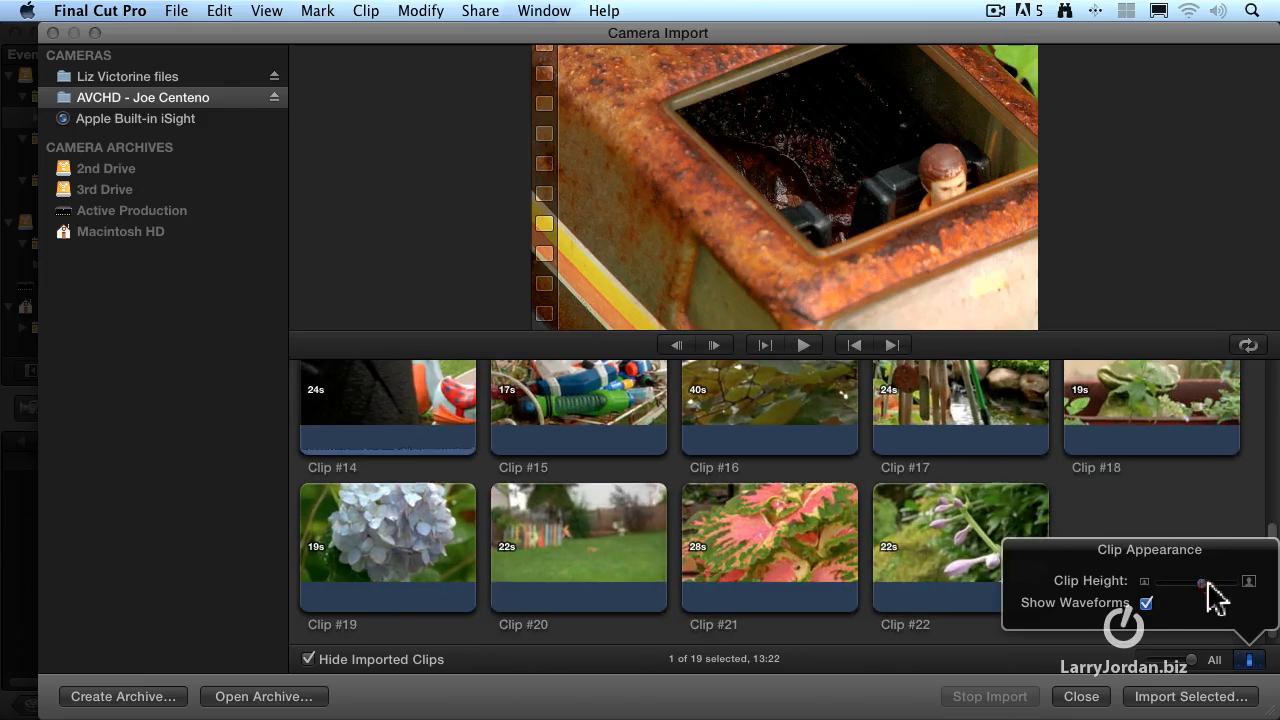
Hide the audio waveforms and reduce the clip height to small thumbnails so all the clips fit in view
left_click(1147, 603)
left_click_drag(1202, 584, 1158, 588)
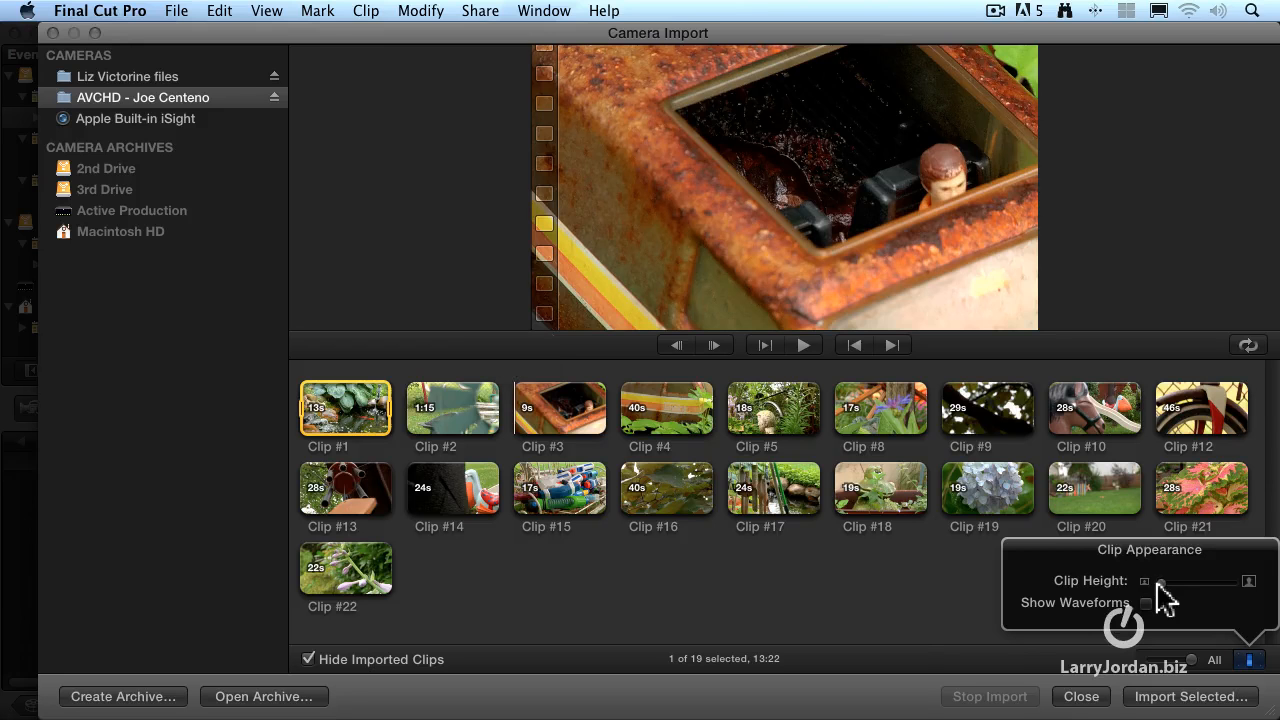
left_click(1249, 660)
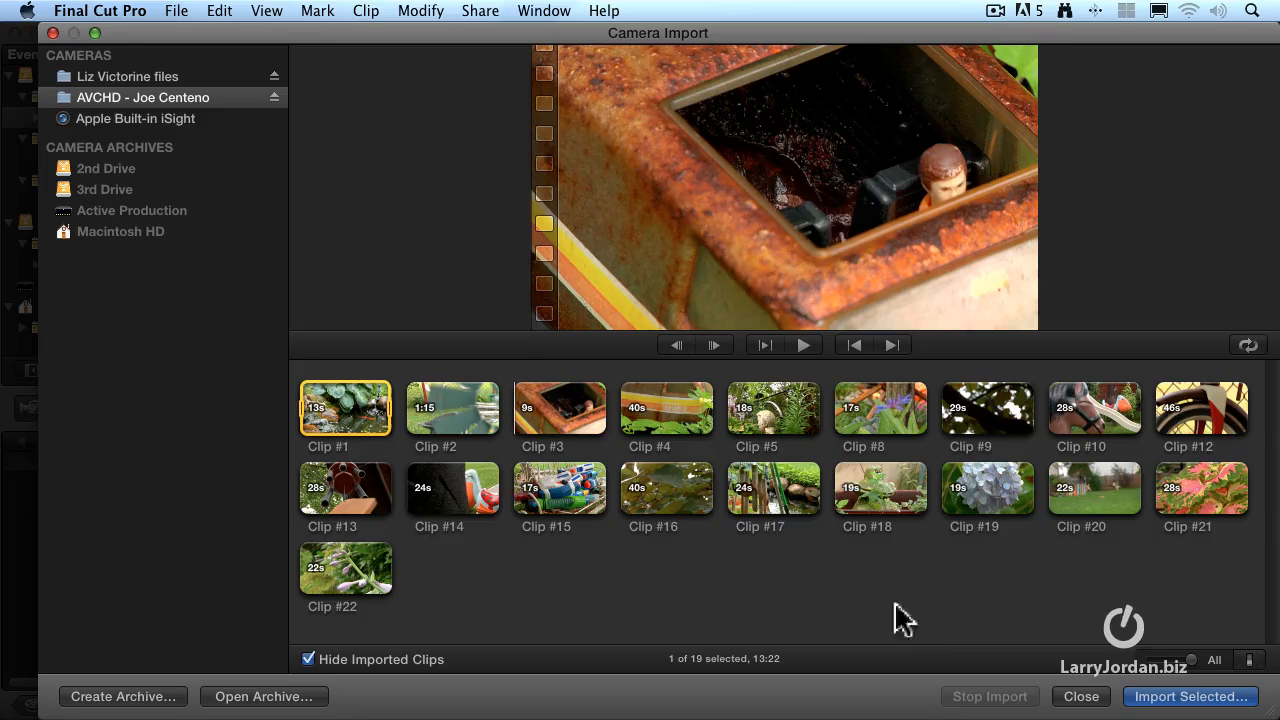
Select Clip #3 and clear the selection, and switch the single-clip selection back and forth between Clip #3 and Clip #4
left_click(570, 415)
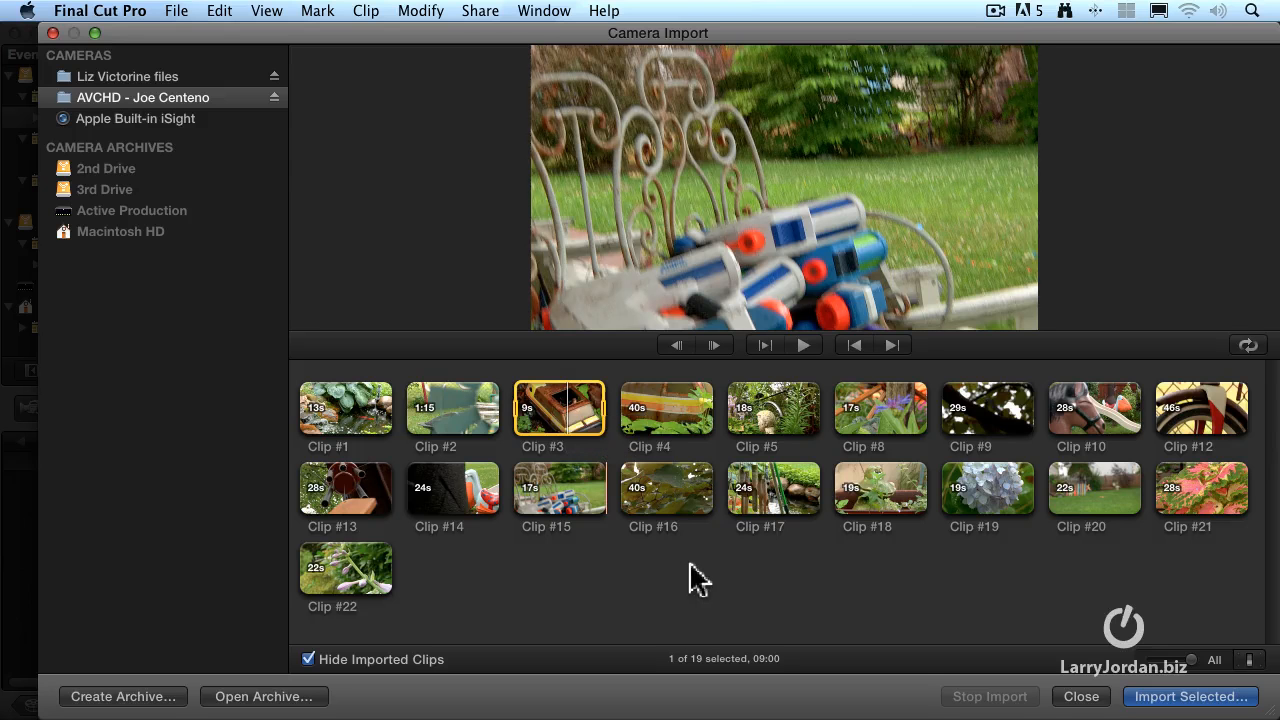
left_click(694, 574)
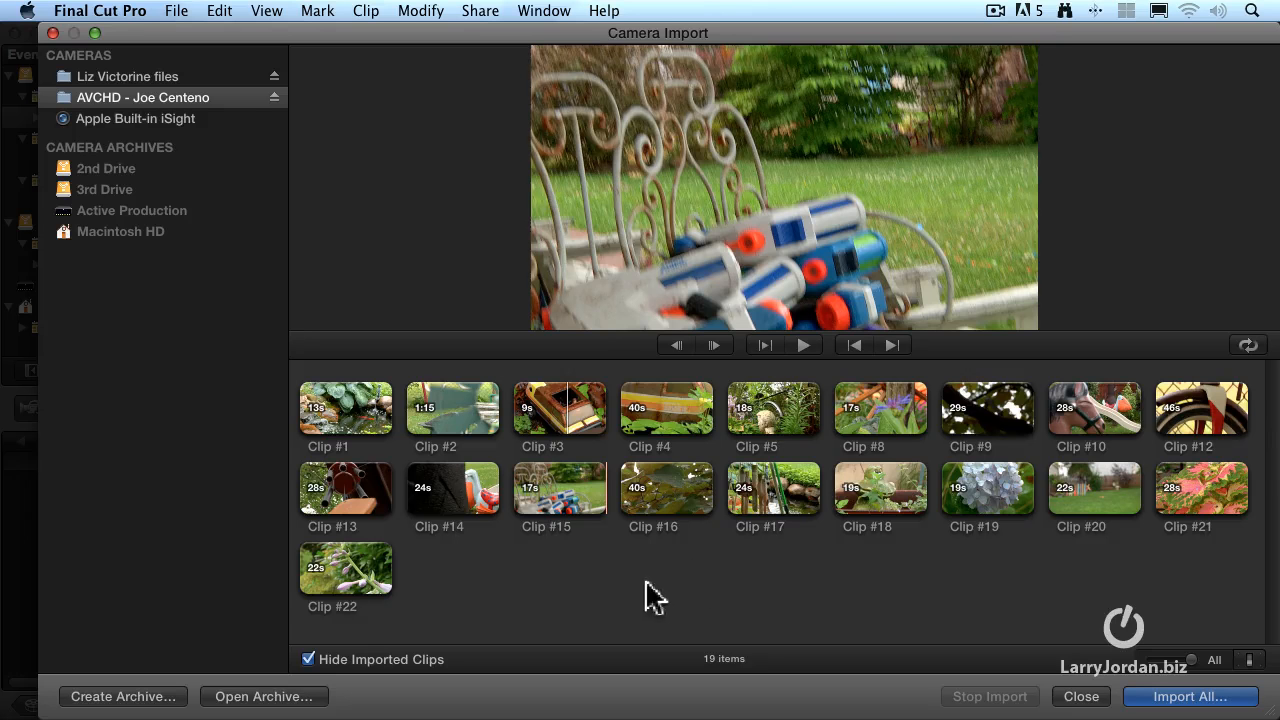
left_click(566, 430)
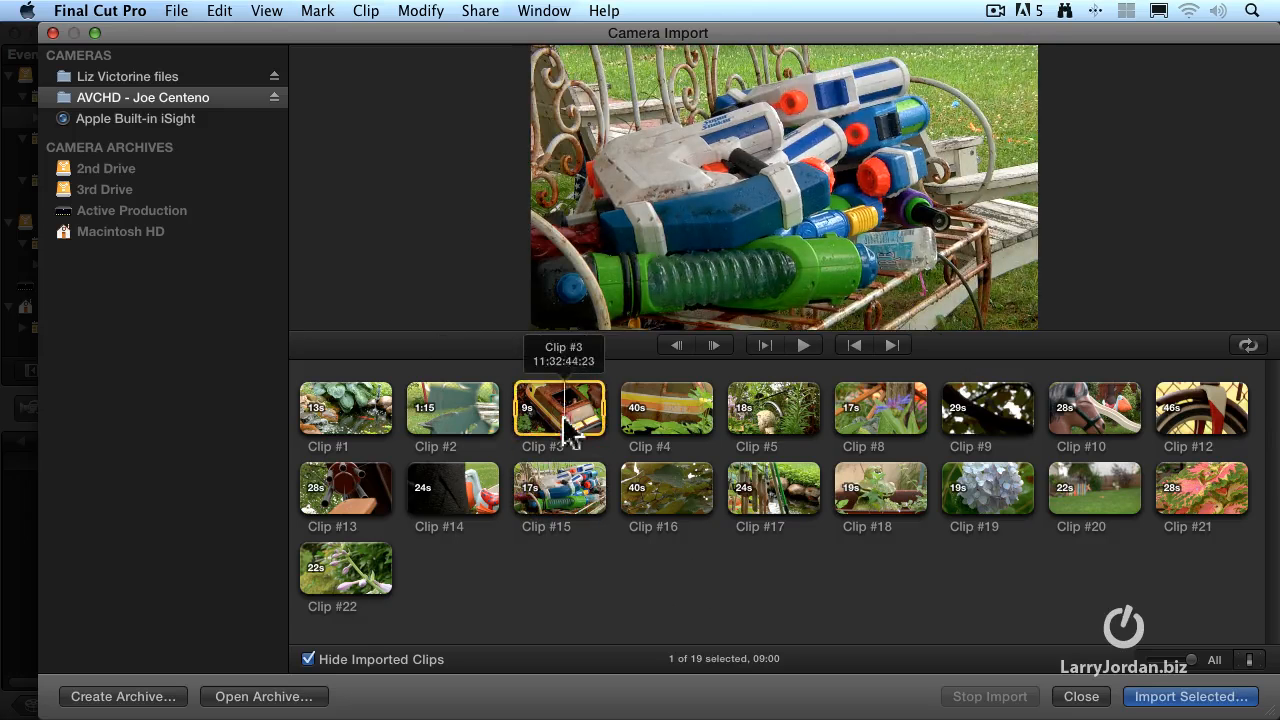
left_click(657, 418)
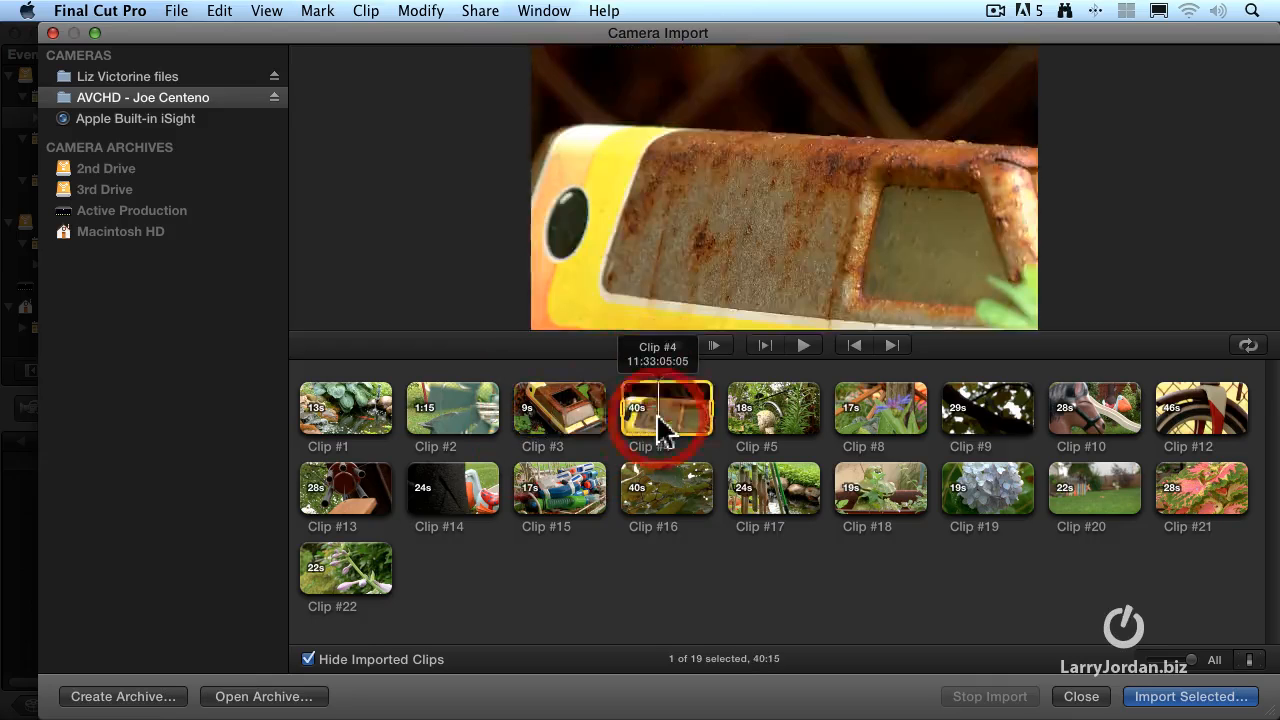
left_click(573, 418)
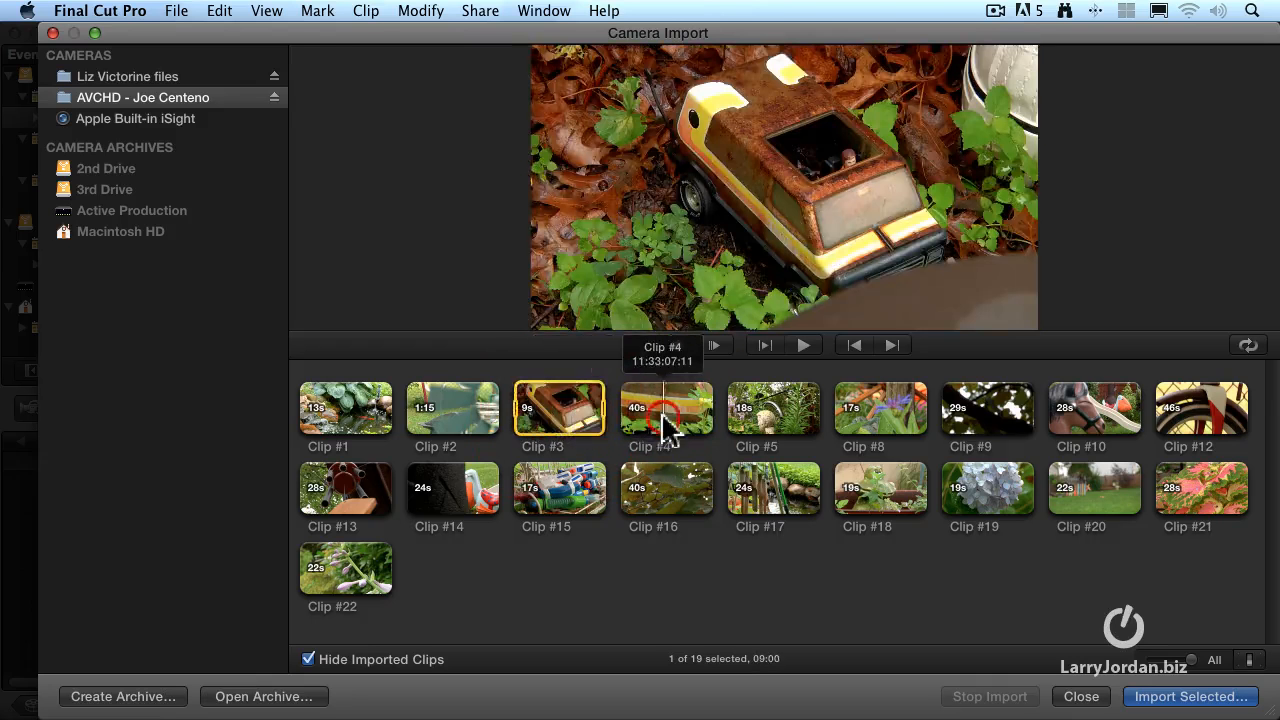
left_click(663, 421)
left_click(584, 429)
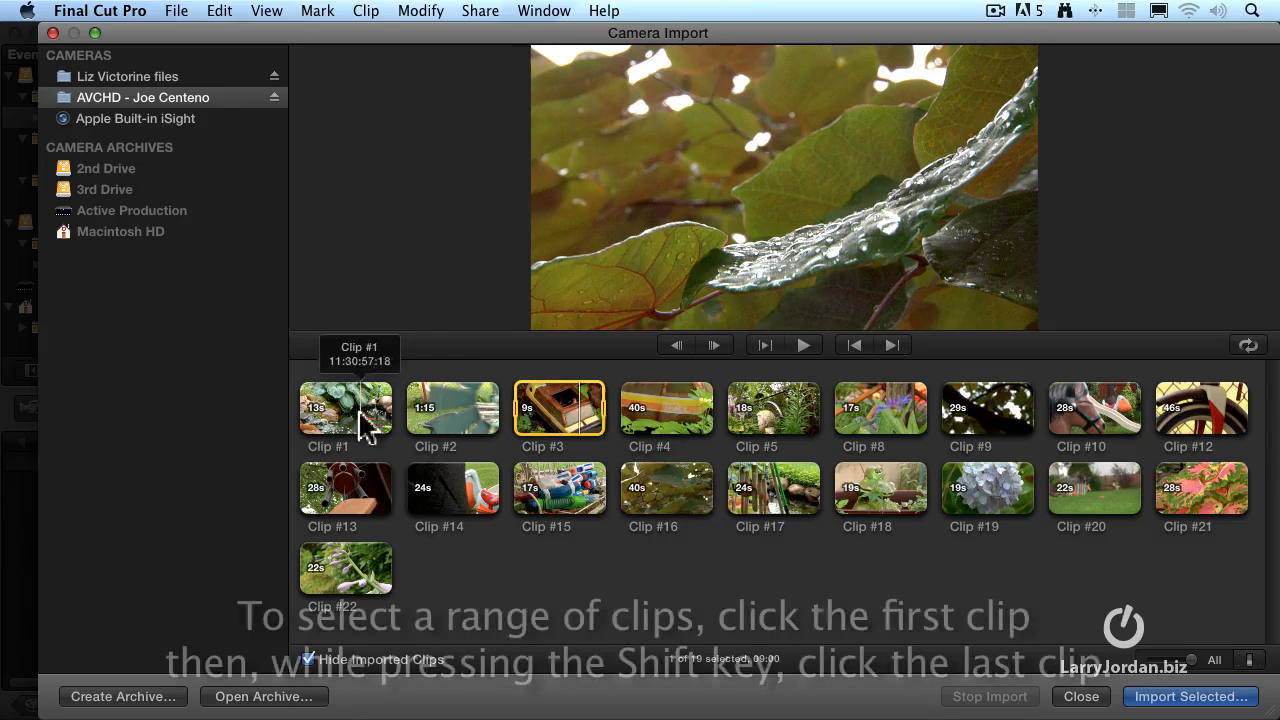
Select the continuous run of clips from Clip #2 through Clip #5, and clear the selection
left_click(460, 418)
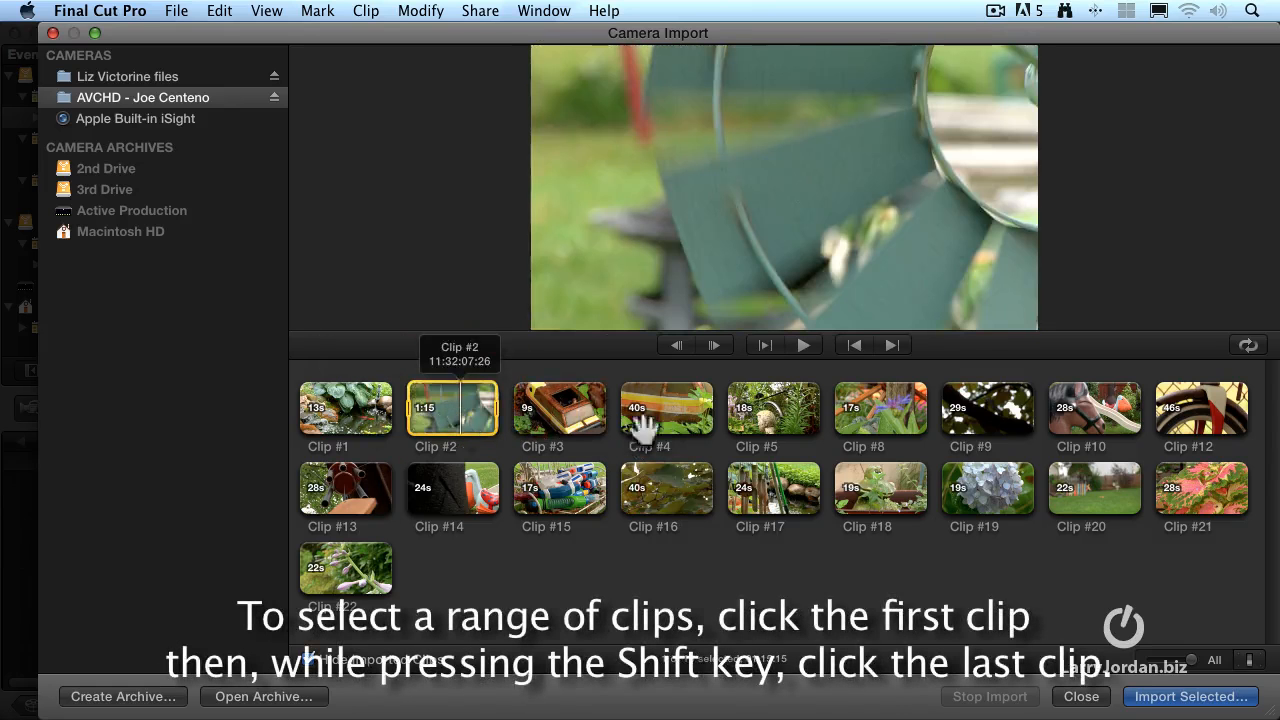
left_click(785, 415, "shift")
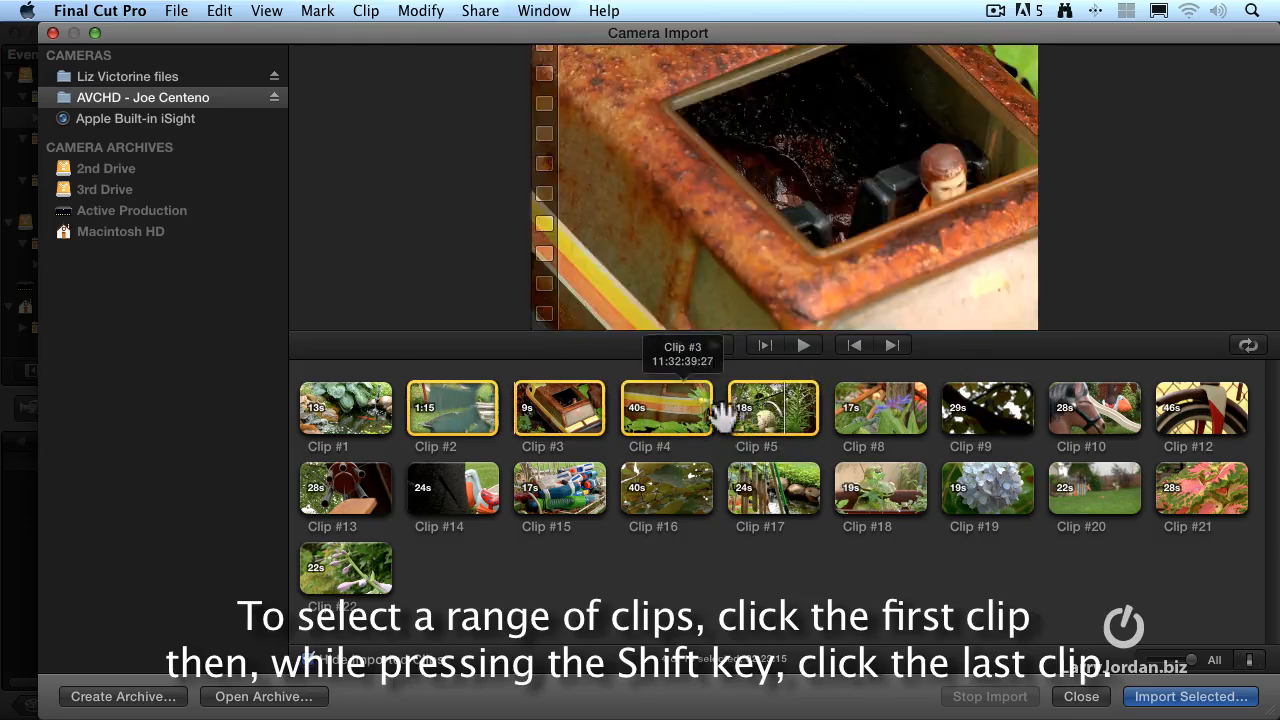
left_click(724, 580)
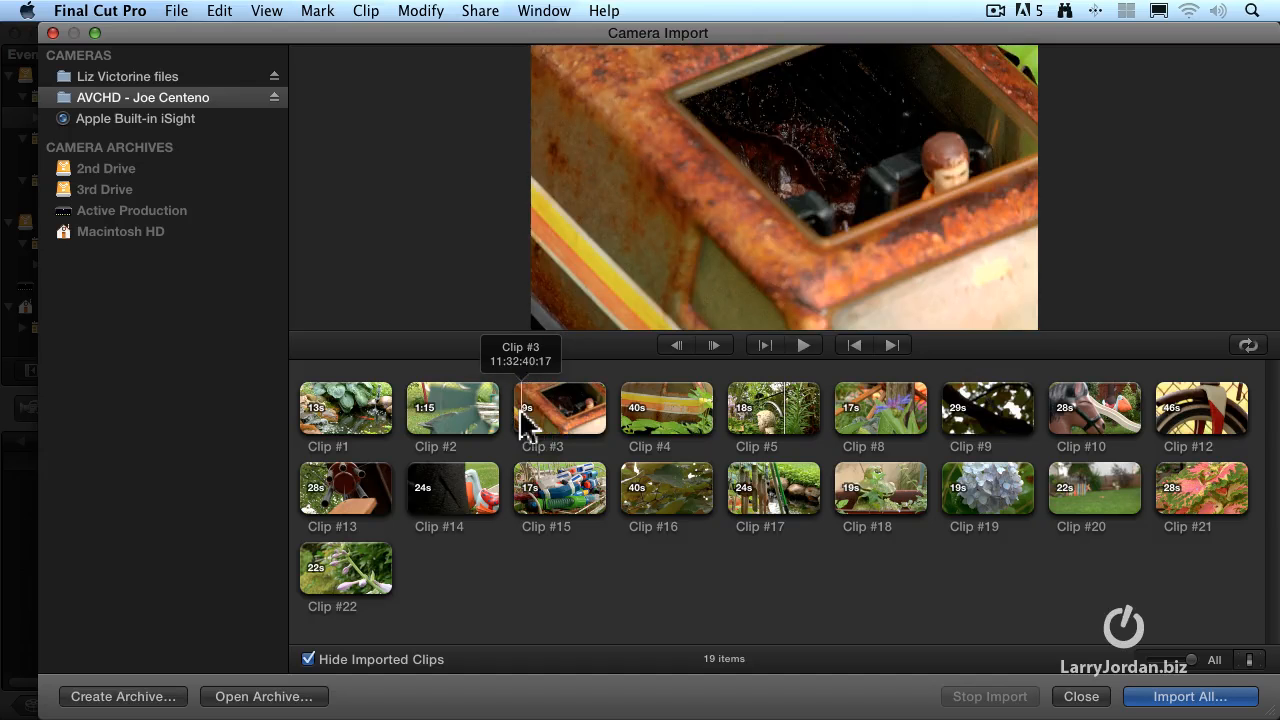
Select a range of about 4:19 within Clip #3 and add the whole of Clip #4 and Clip #17 to the selection
mouse_move(522, 420)
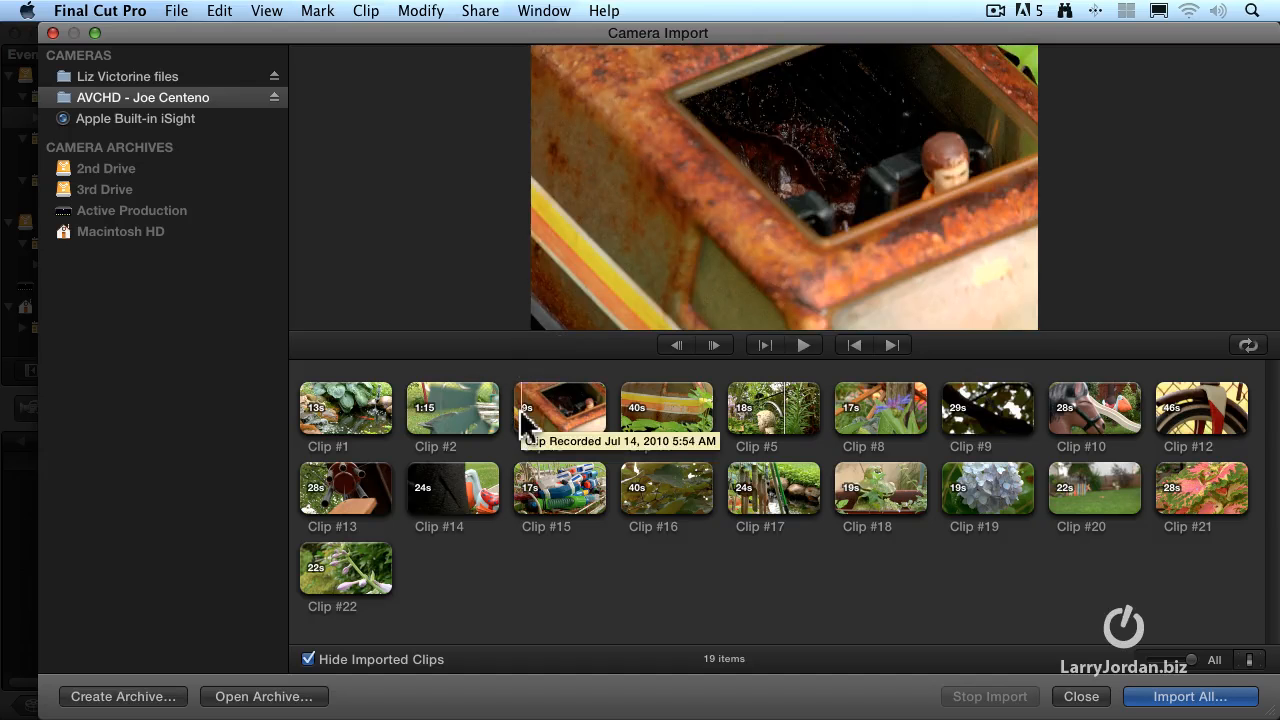
left_click_drag(521, 415, 569, 415)
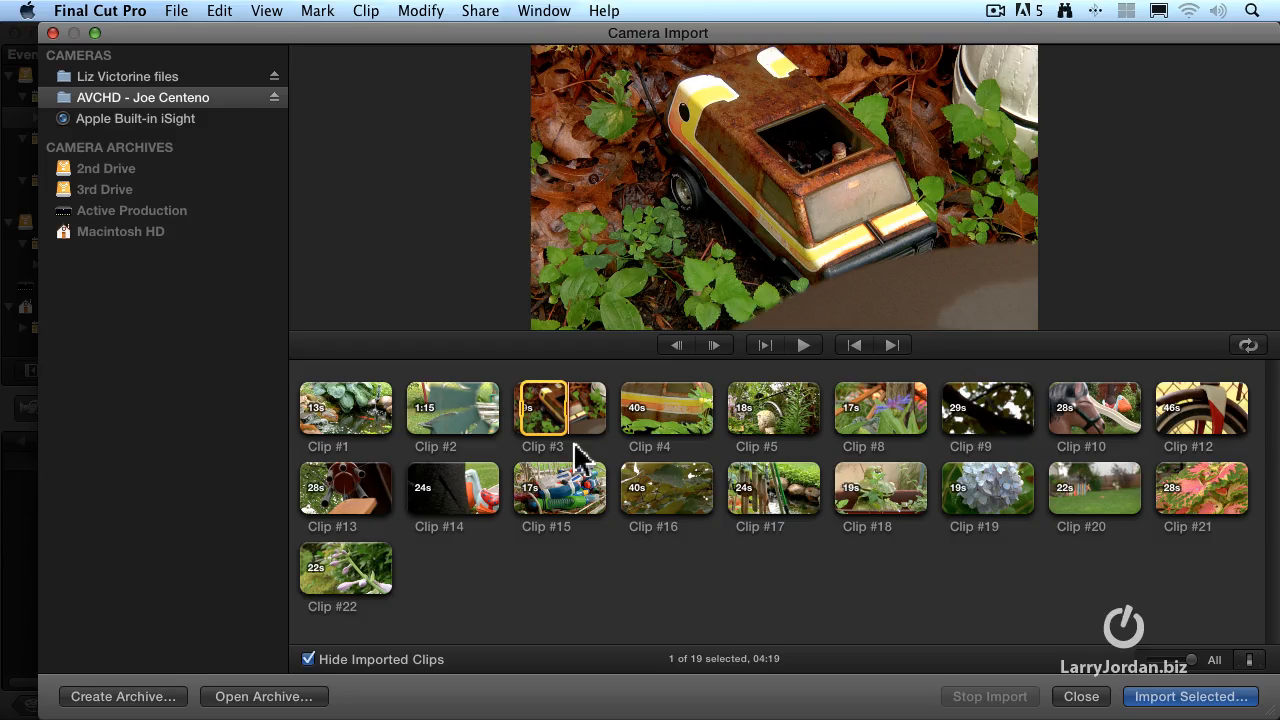
left_click(665, 420, "super")
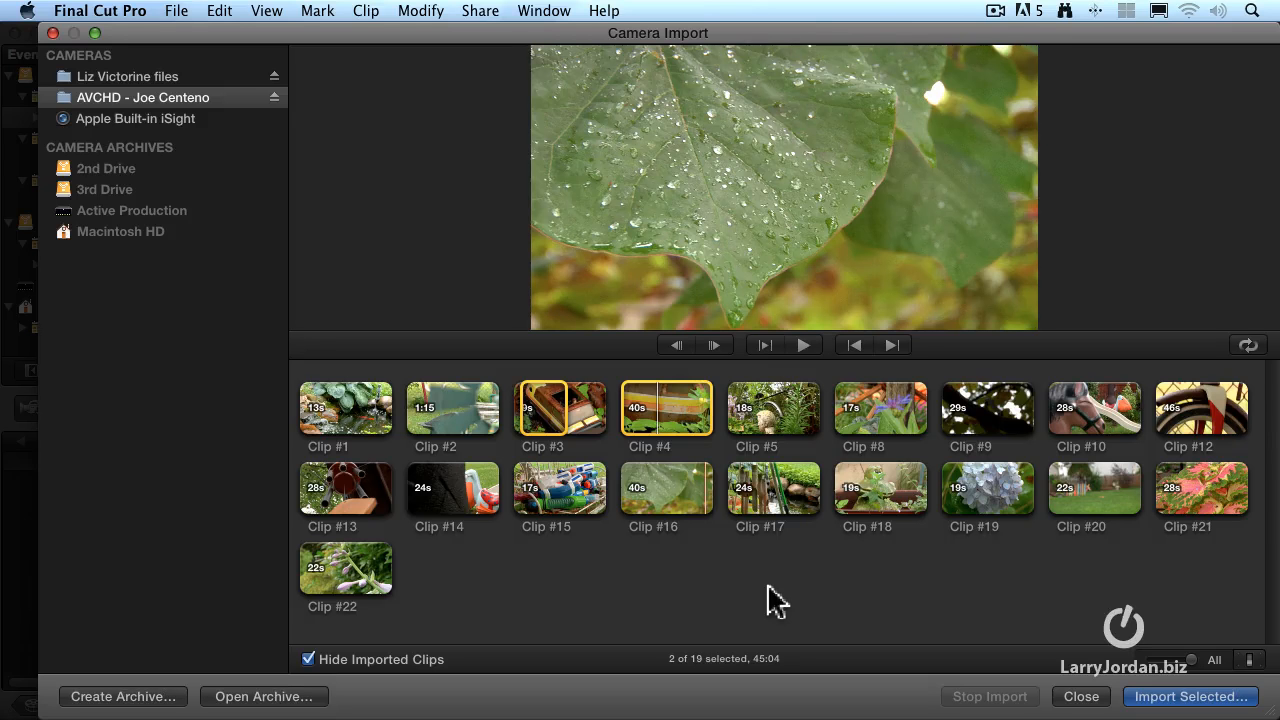
left_click(784, 505, "super")
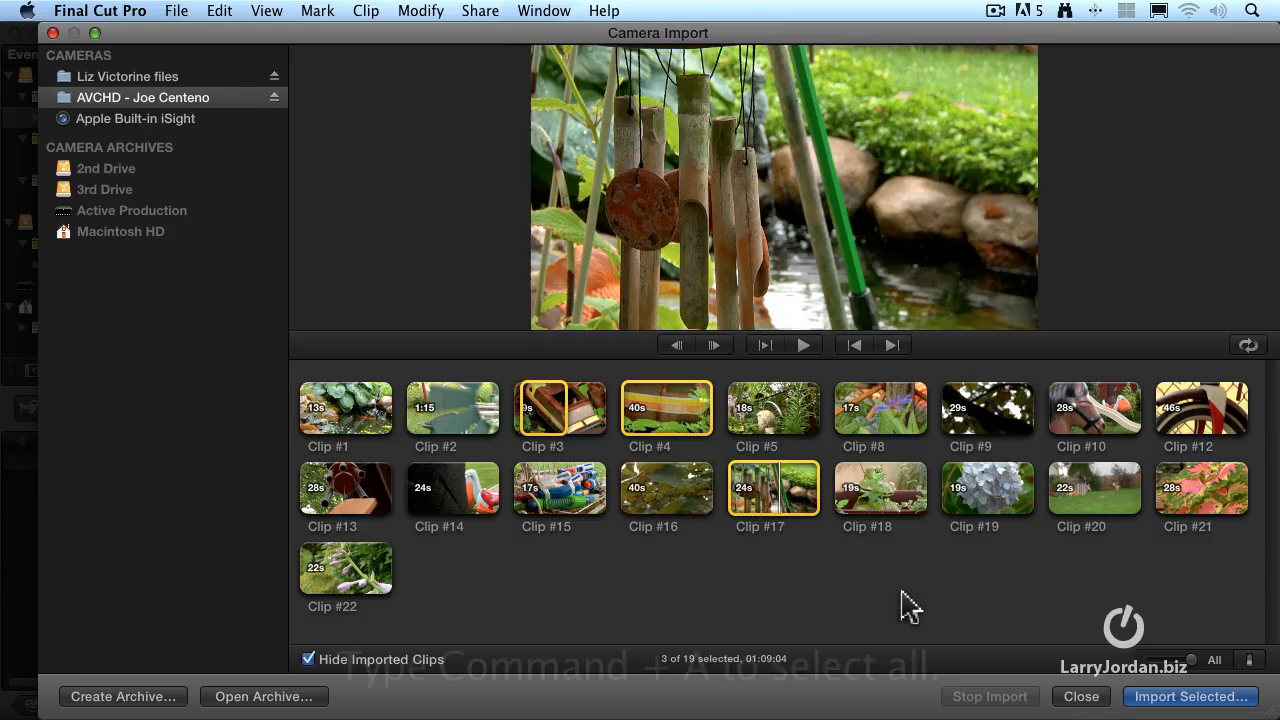
Select all clips and deselect them, and select Clip #1 through Clip #5 and clear that selection too
key("super+a")
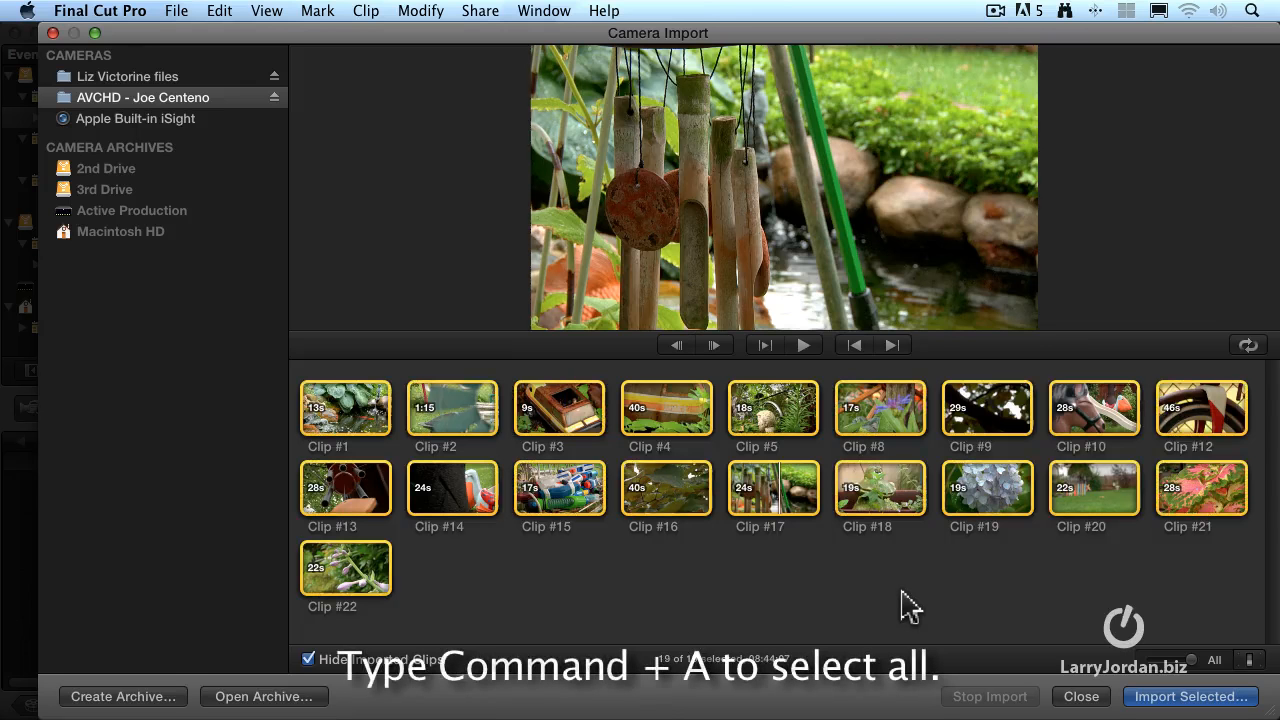
left_click(896, 594)
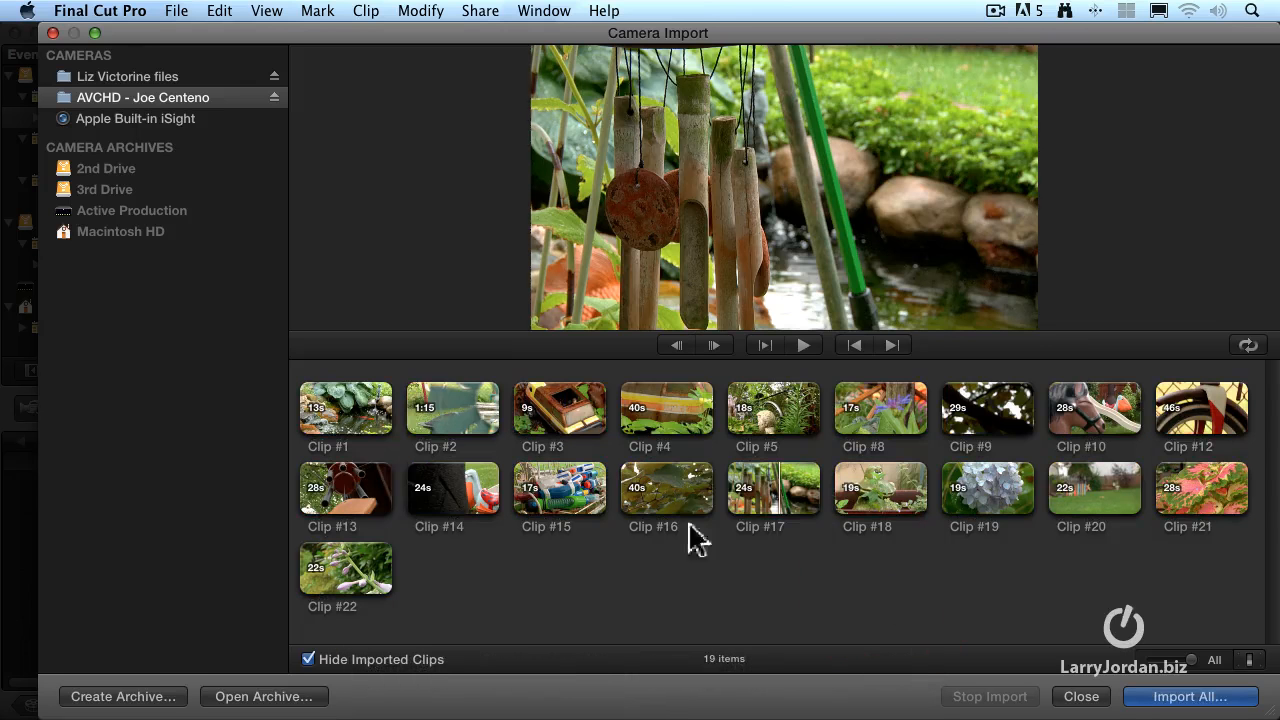
left_click(348, 425)
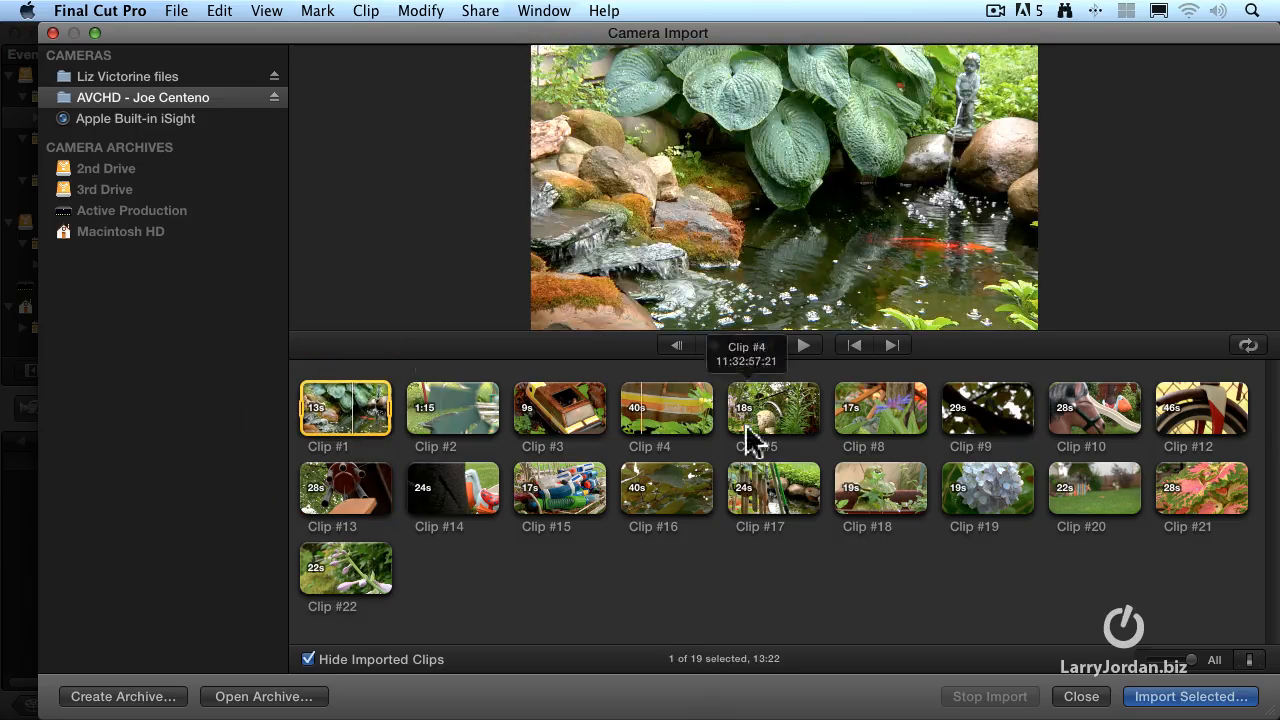
left_click(782, 428, "shift")
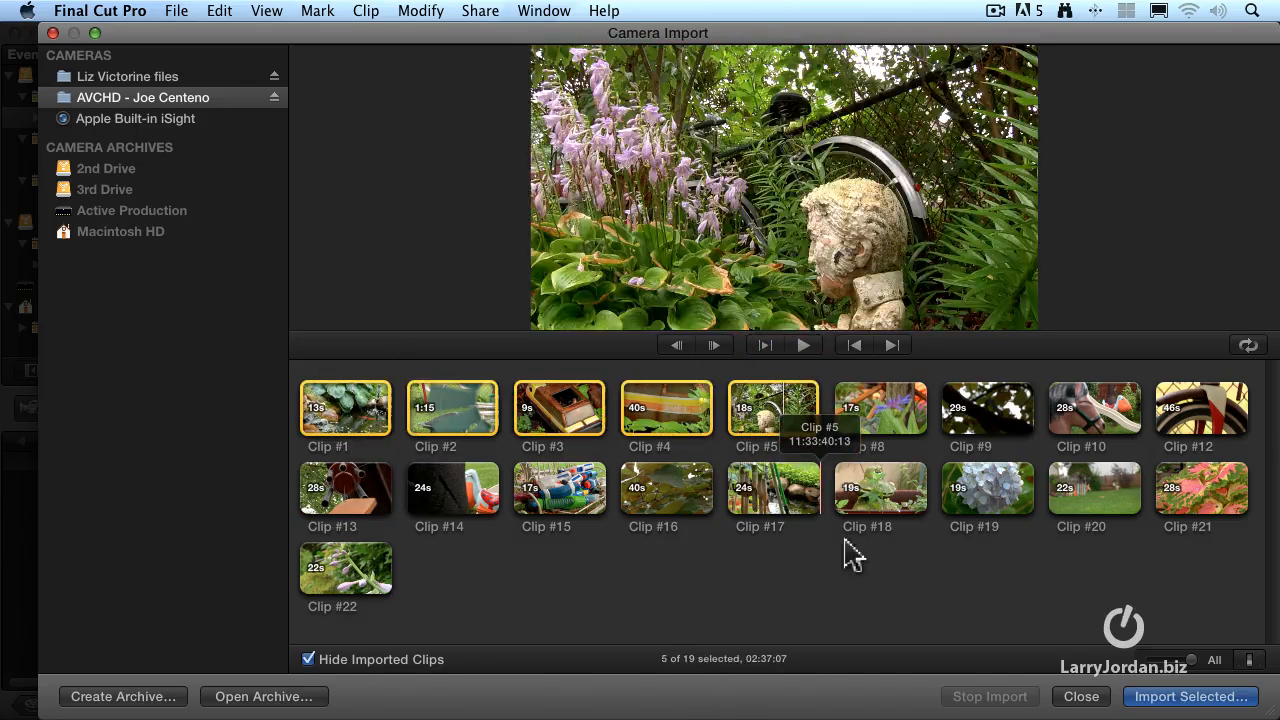
left_click(851, 558)
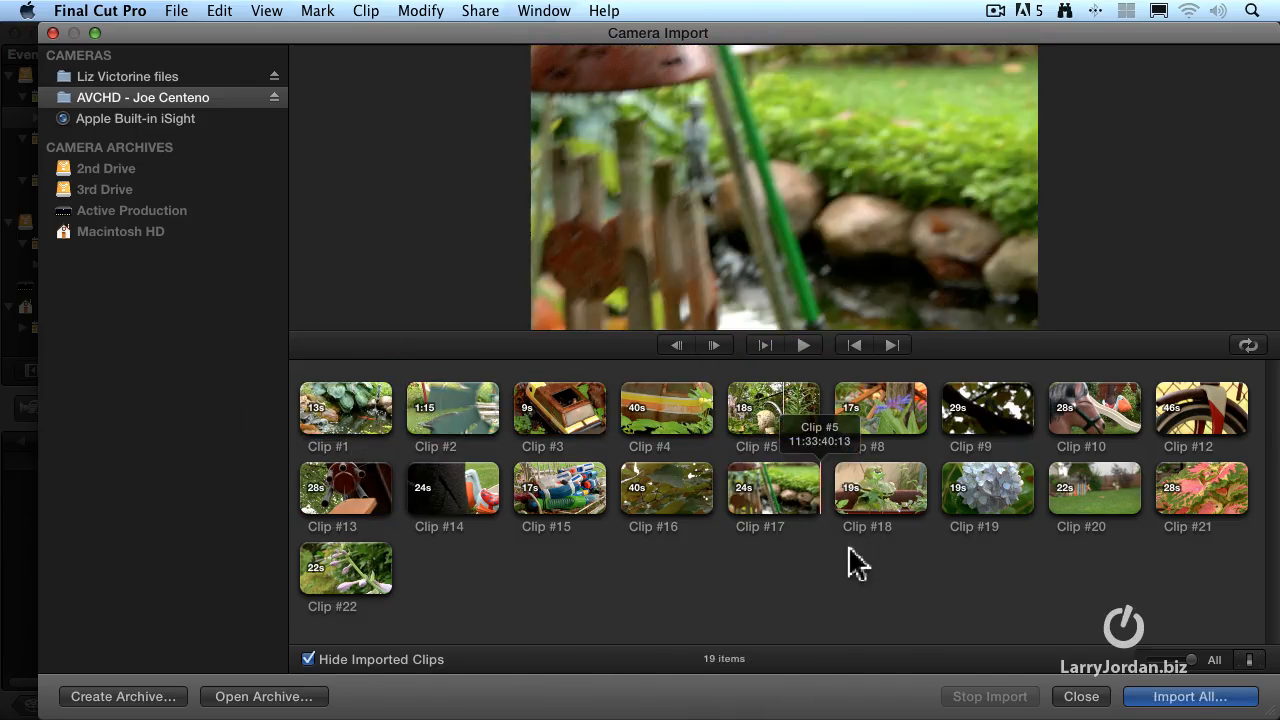
Select the scattered Clips #2, #4, #15, #18 and #10 together and deselect them, and select and clear a range within Clip #3
left_click(457, 409, "super")
left_click(675, 425, "super")
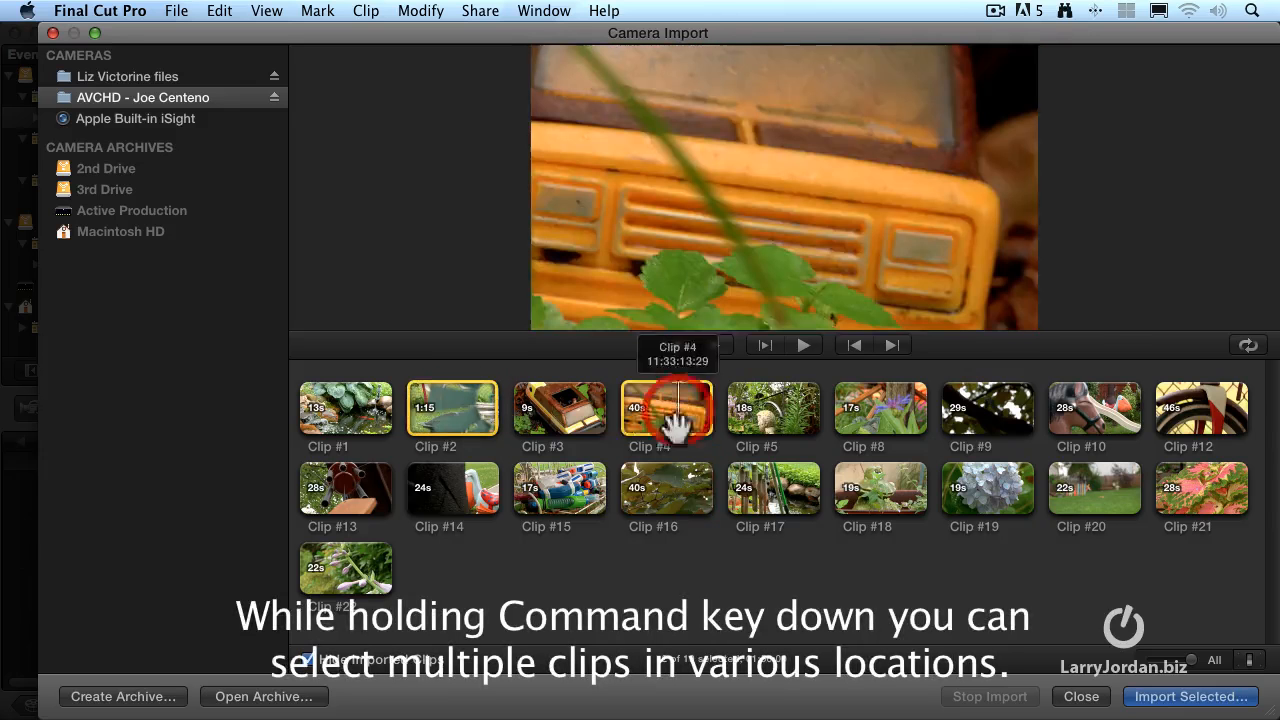
left_click(557, 490, "super")
left_click(882, 487, "super")
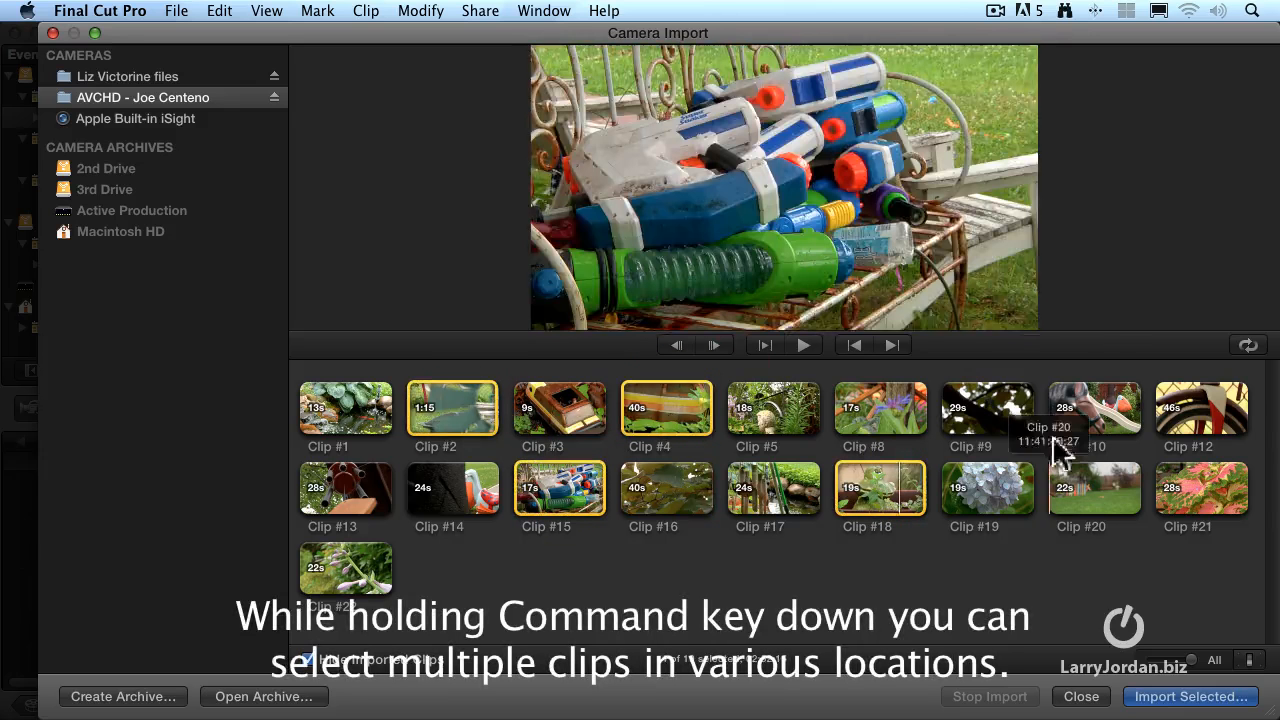
left_click(1086, 432, "super")
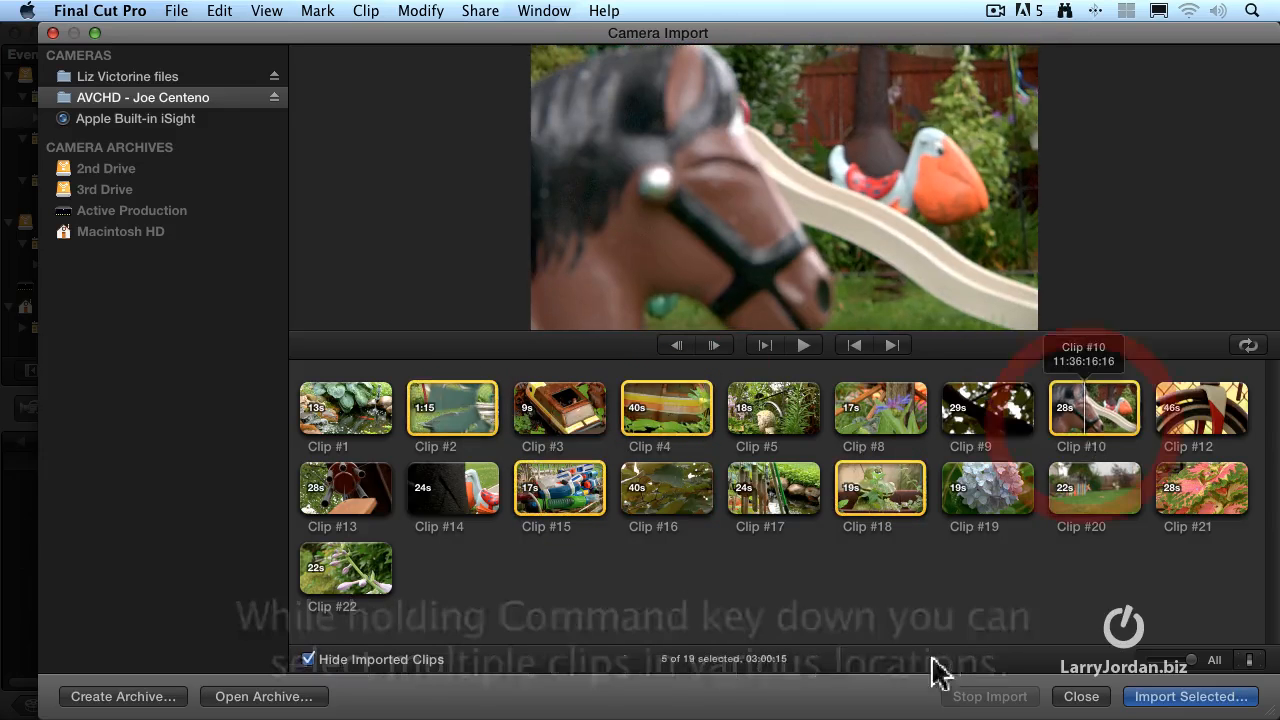
left_click(880, 633)
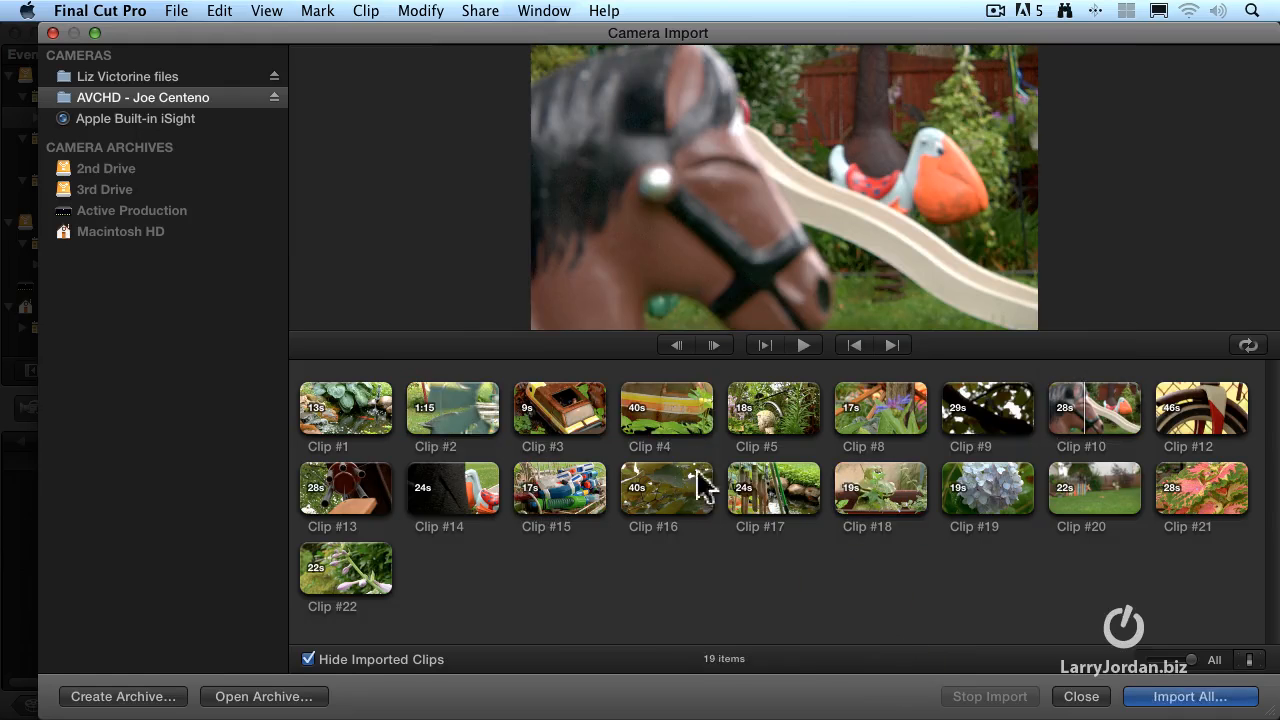
left_click_drag(520, 410, 580, 410)
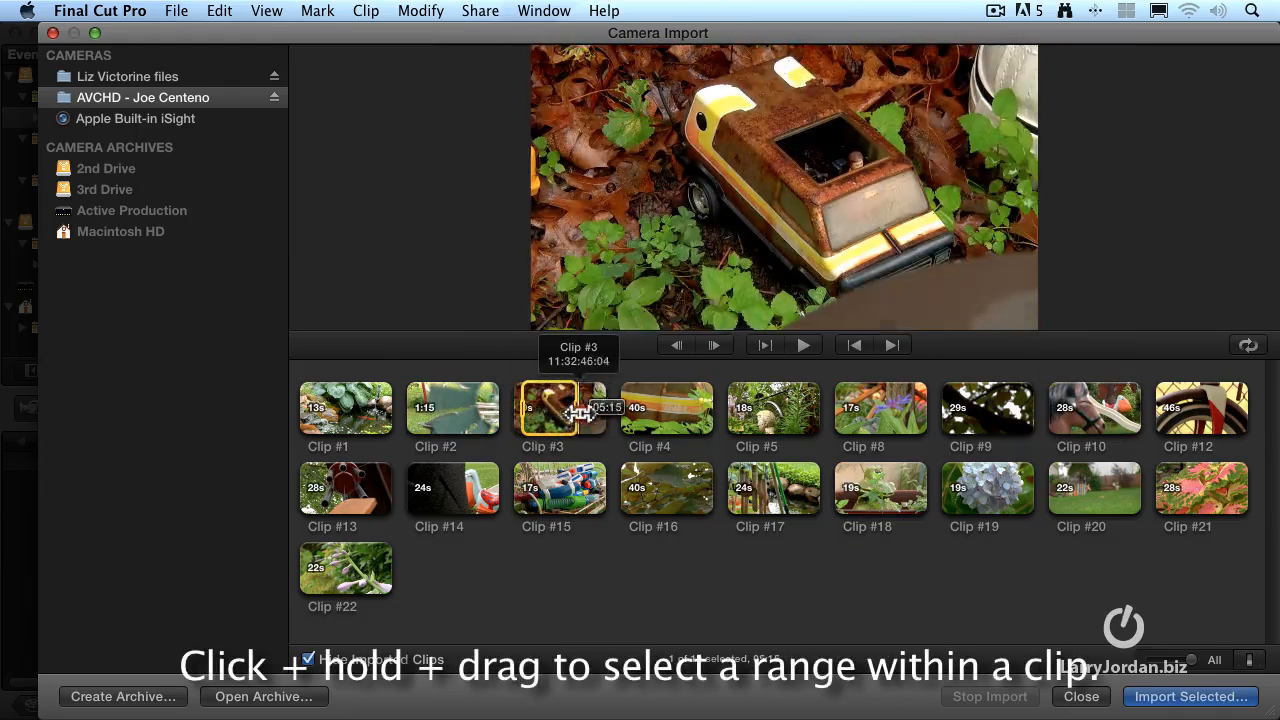
left_click(620, 557)
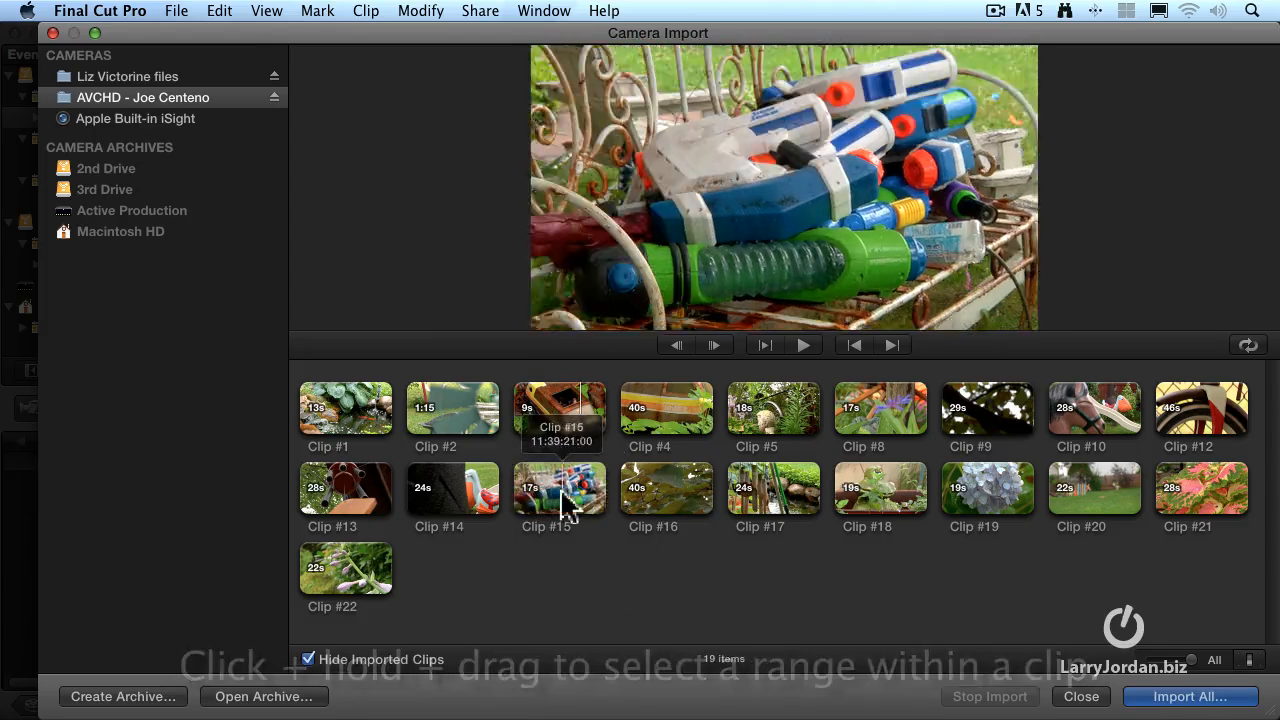
Select Clips #3, #8, #13 and #19 together for import
left_click(538, 404)
left_click(876, 425, "super")
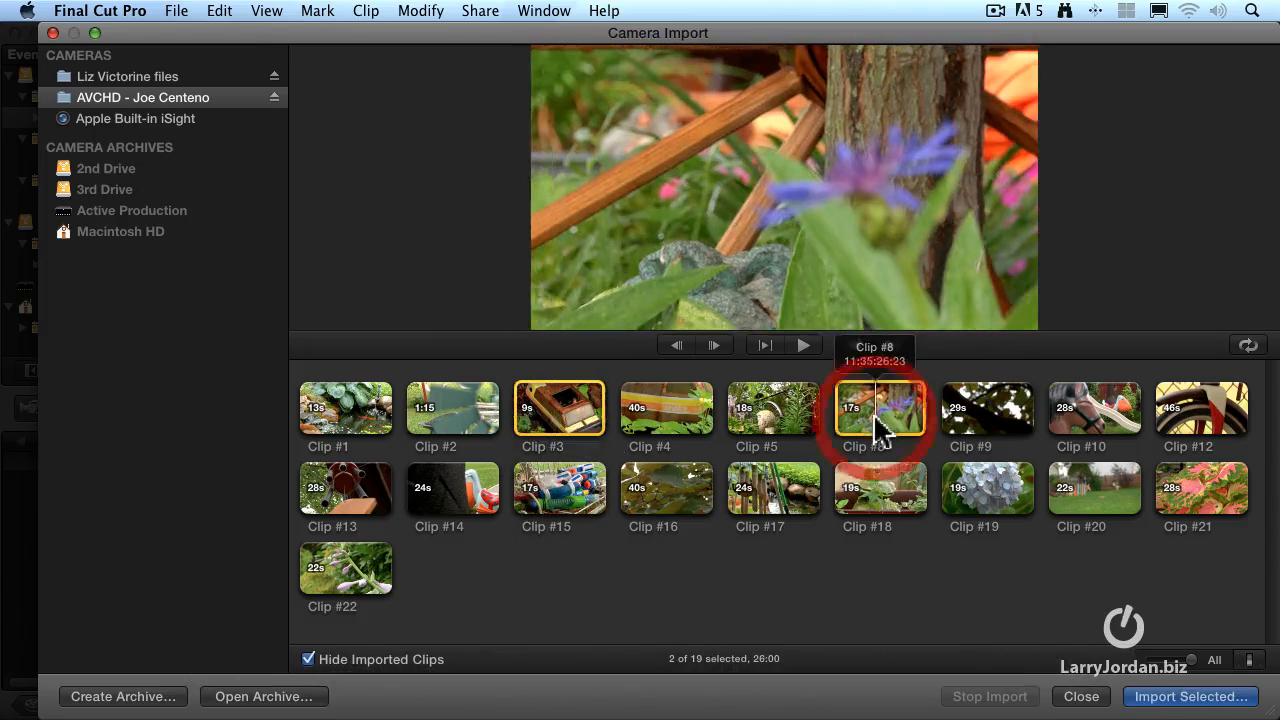
left_click(362, 490, "super")
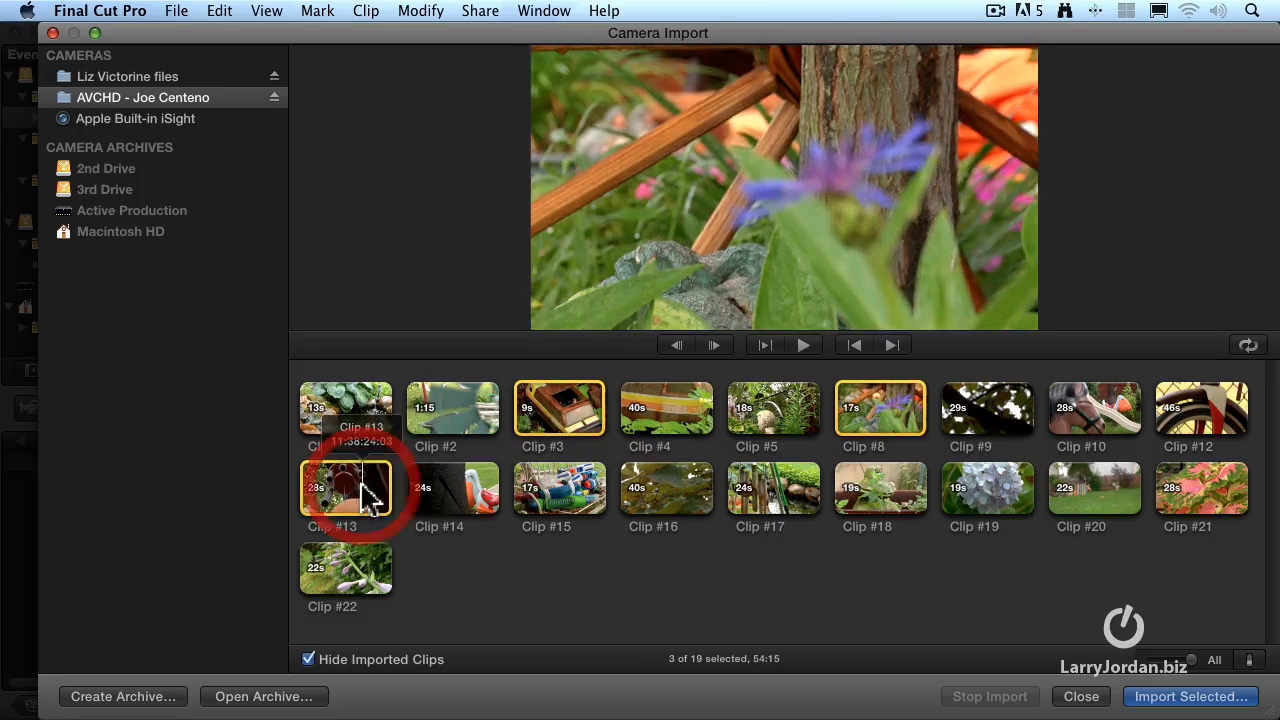
left_click(997, 488, "super")
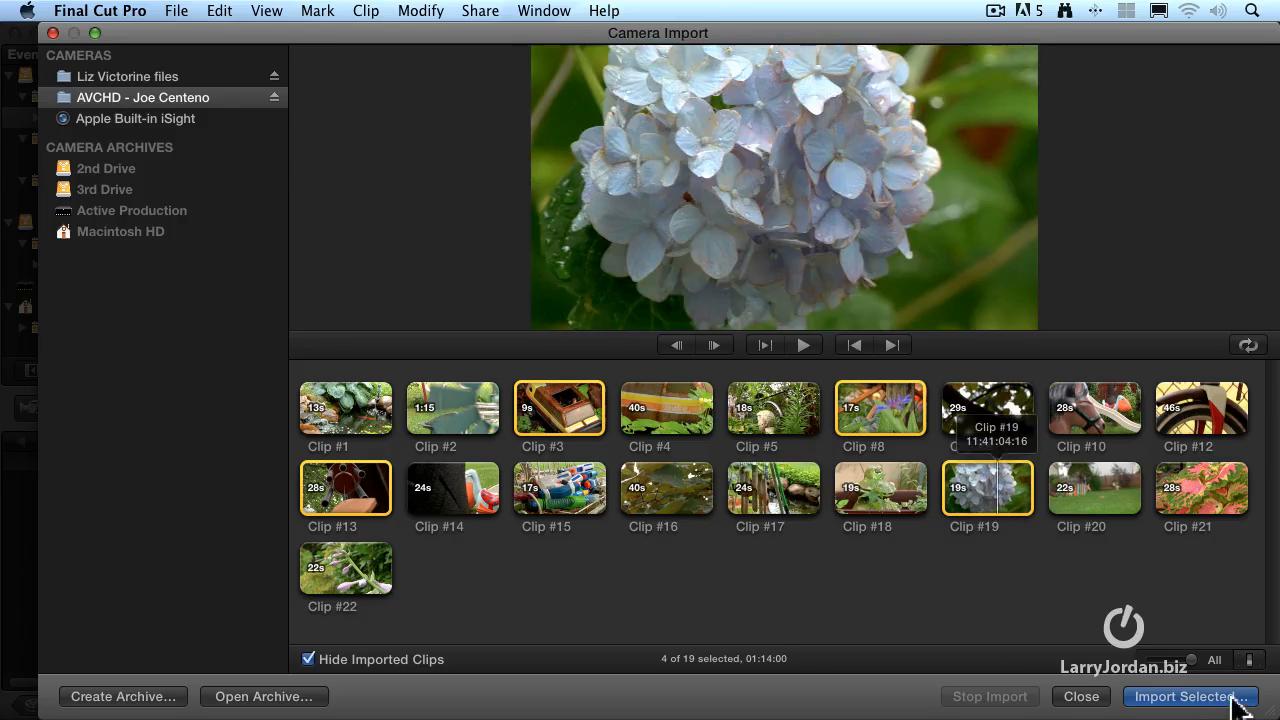
Start importing the selected clips and set up a new event named New Gnomes saved to 2nd Drive
left_click(1232, 697)
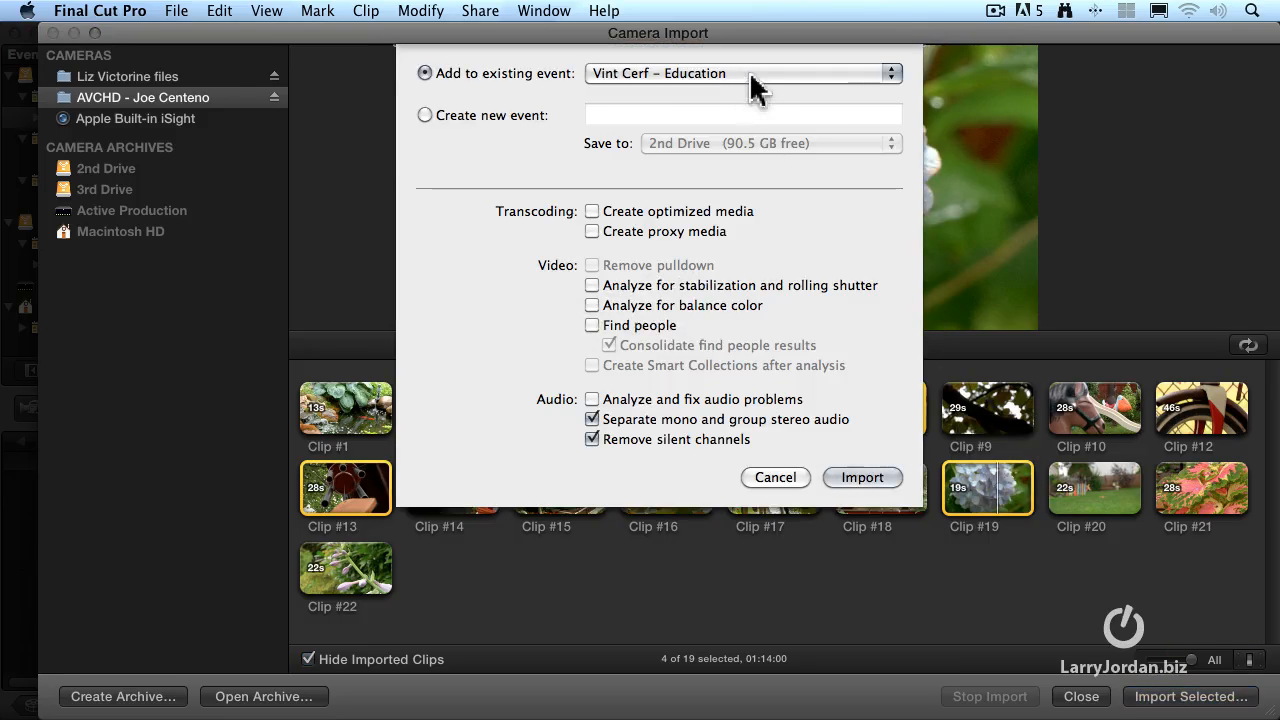
left_click(425, 114)
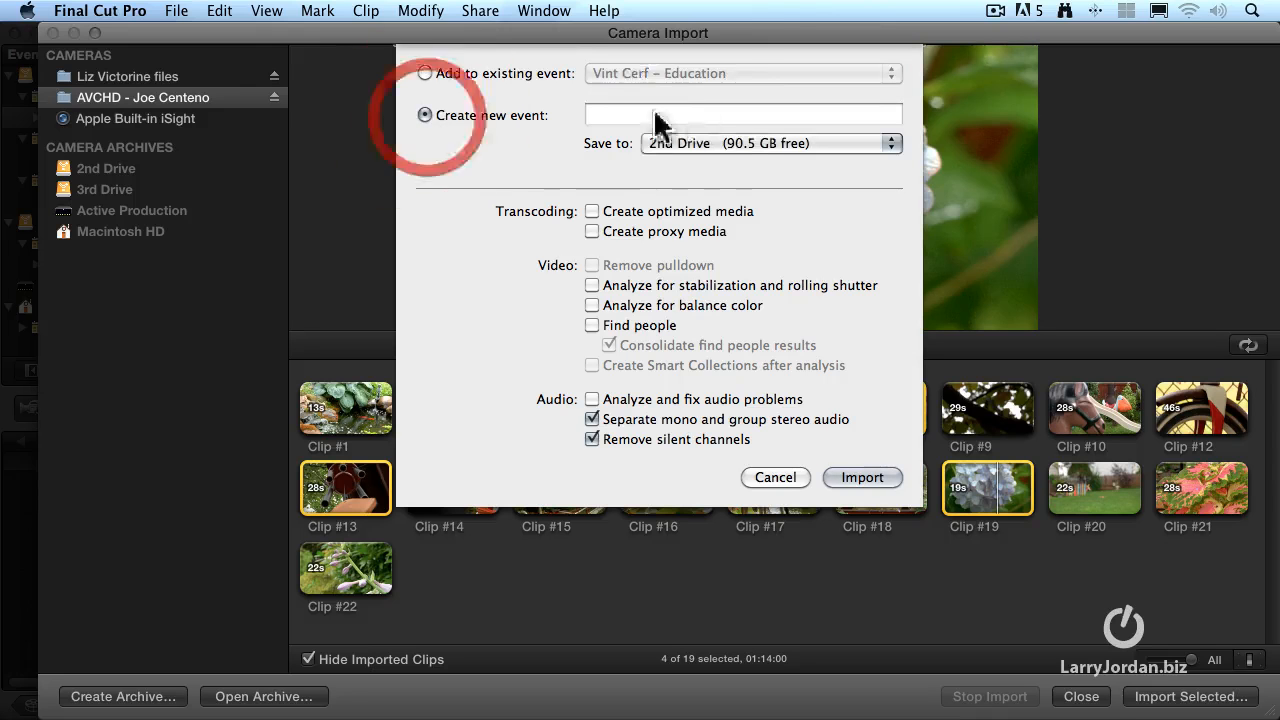
left_click(688, 115)
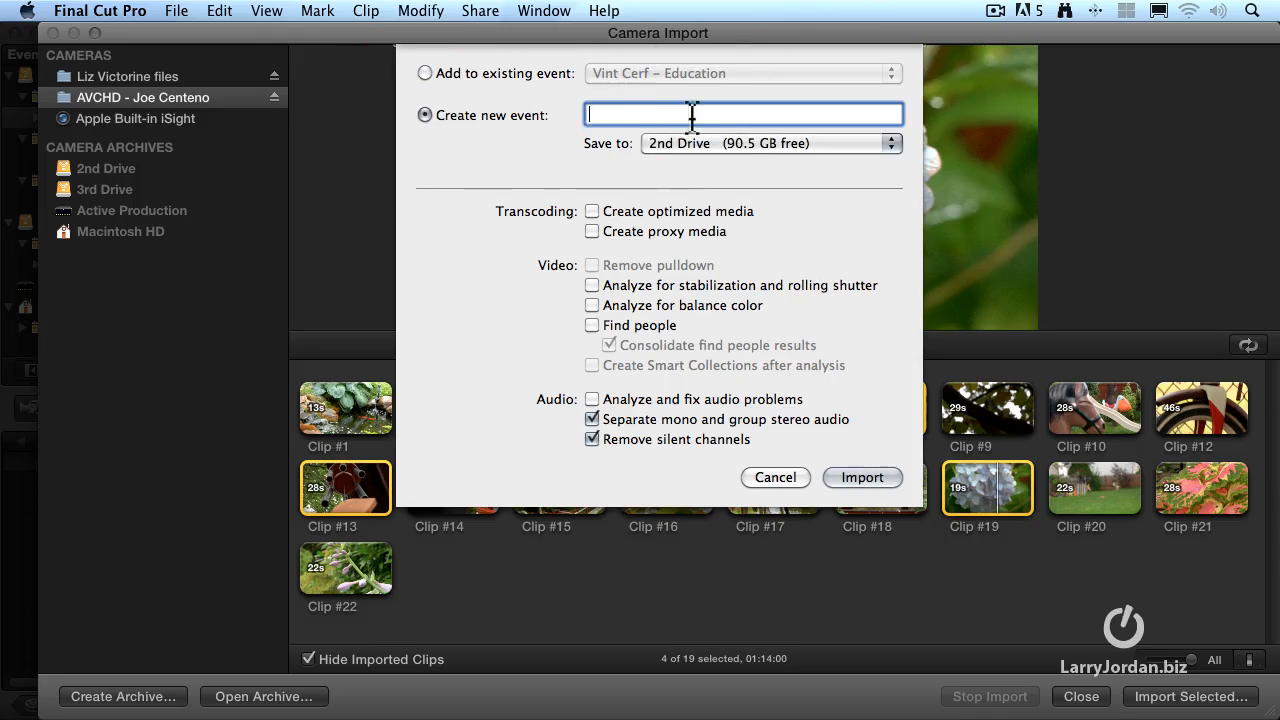
type("New Gnomes")
left_click(823, 143)
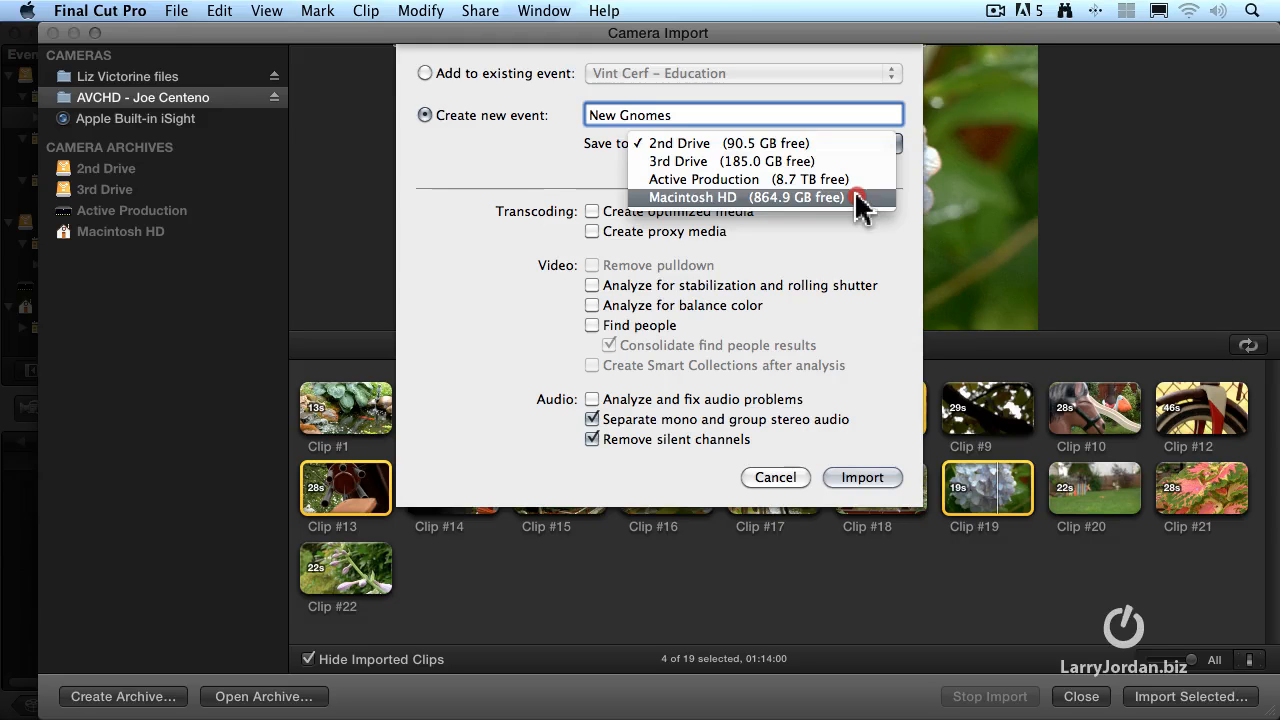
left_click(854, 148)
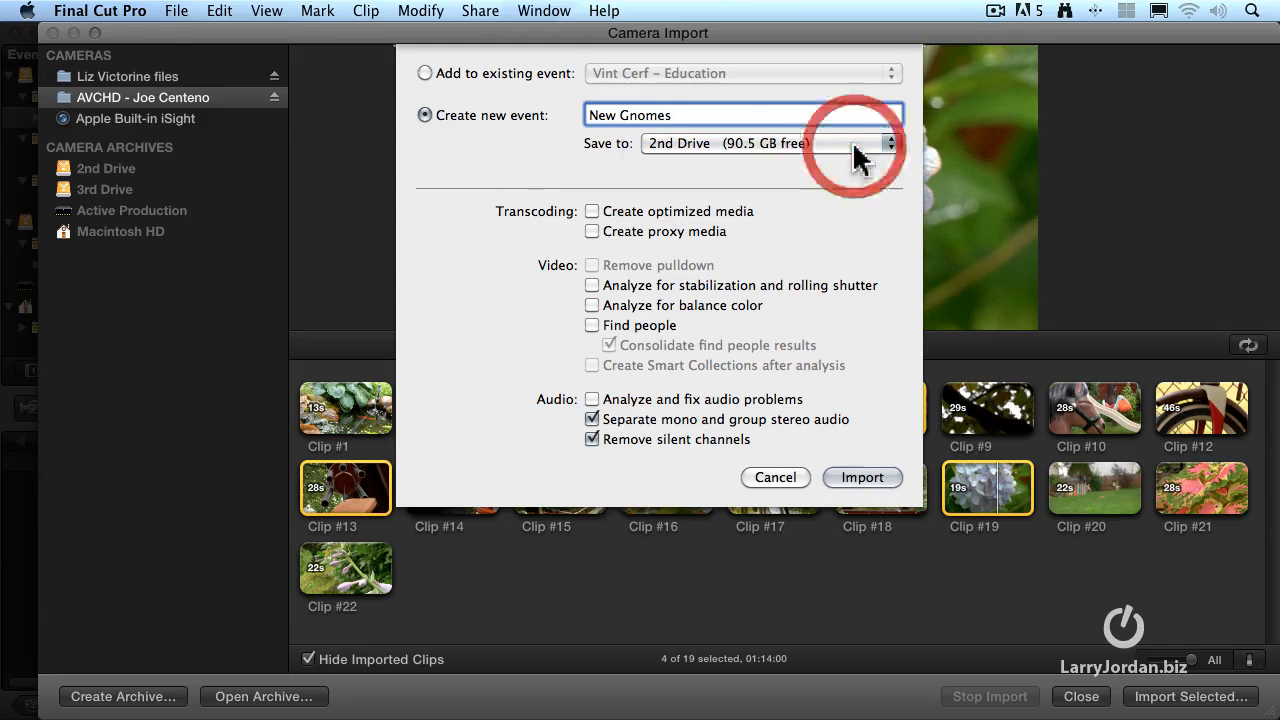
Import the clips with optimized media creation enabled and close the Camera Import window
left_click(736, 213)
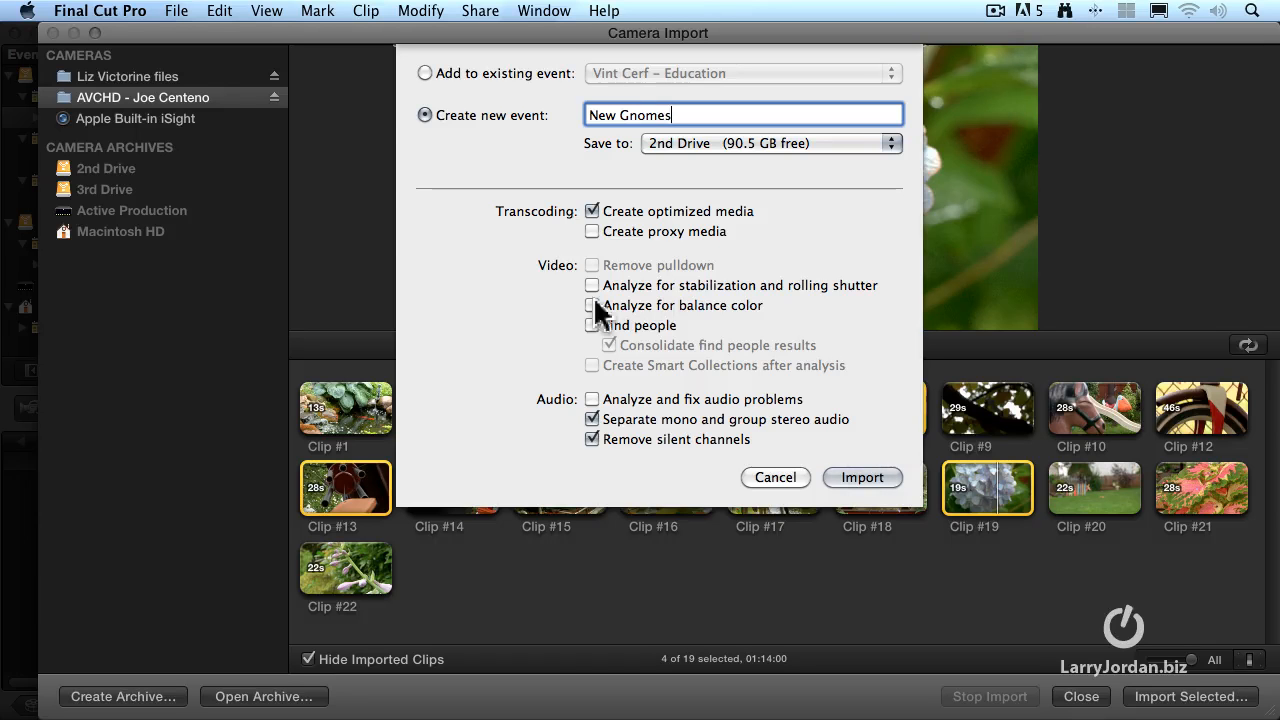
left_click(880, 479)
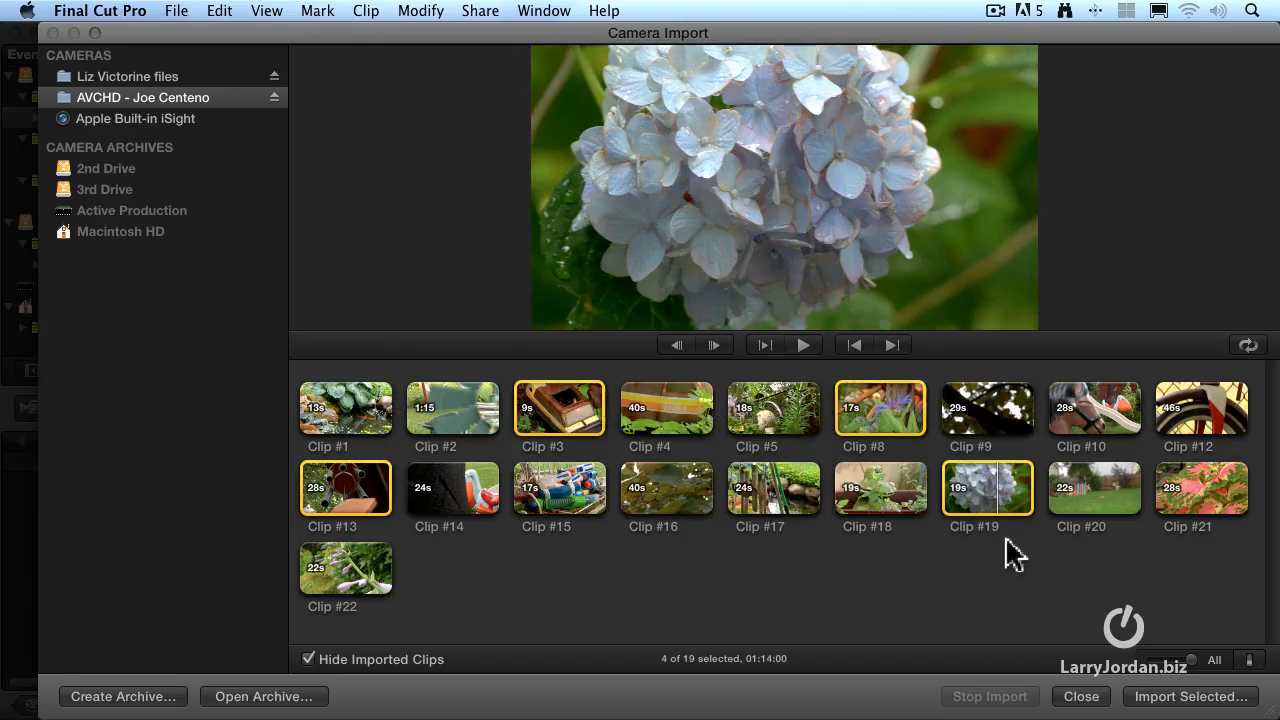
left_click(1081, 697)
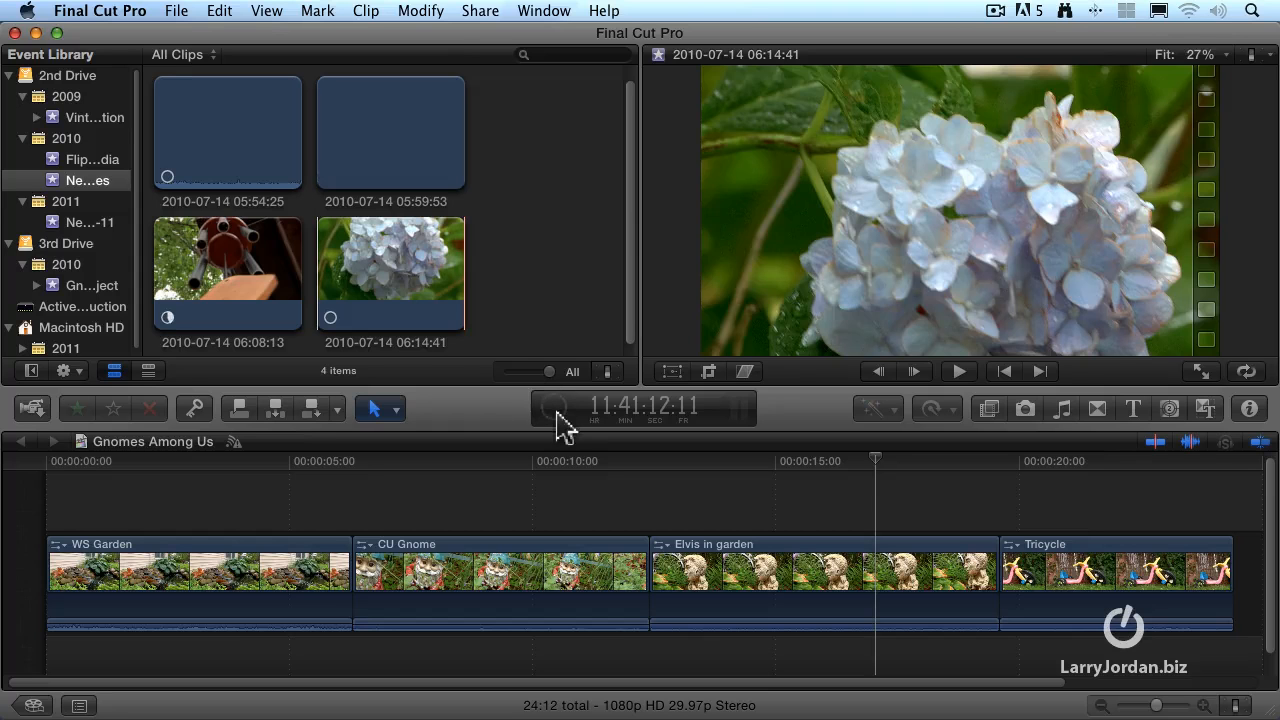
Check the per-clip transcoding and analysis progress in the background tasks, and scrub the Gnomes Among Us timeline to 00:00:08:17
left_click(555, 410)
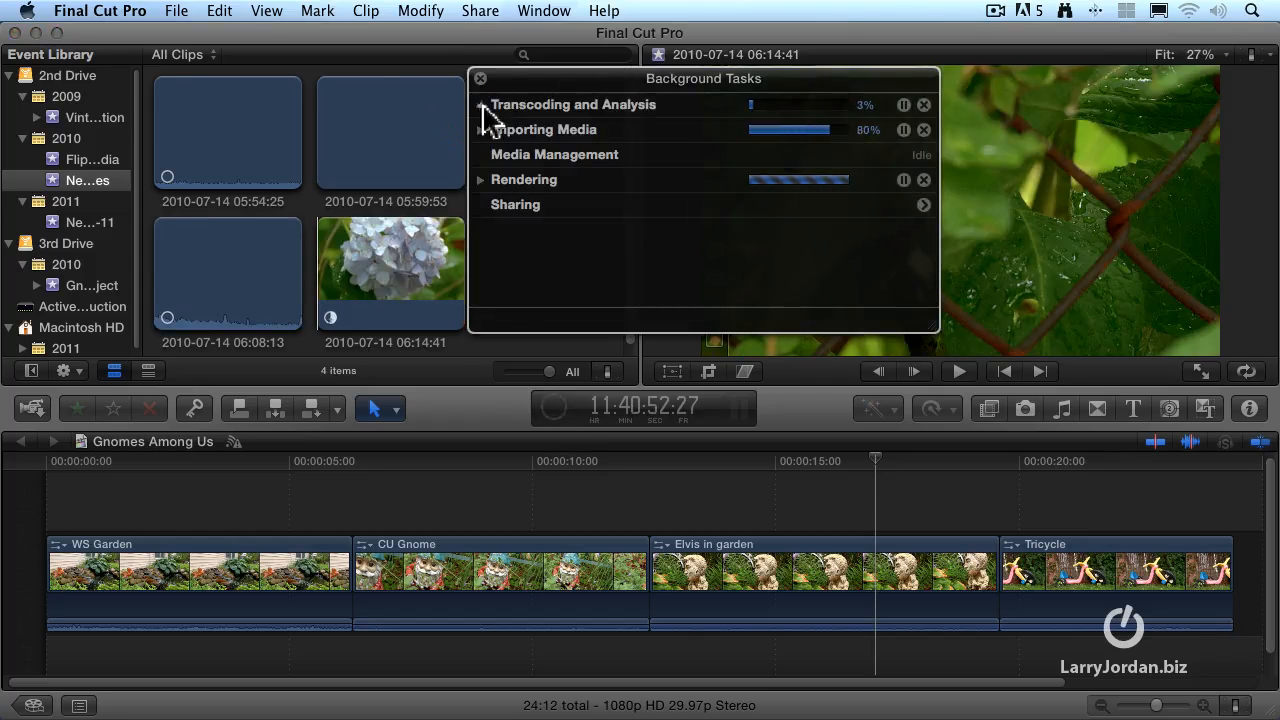
left_click(481, 105)
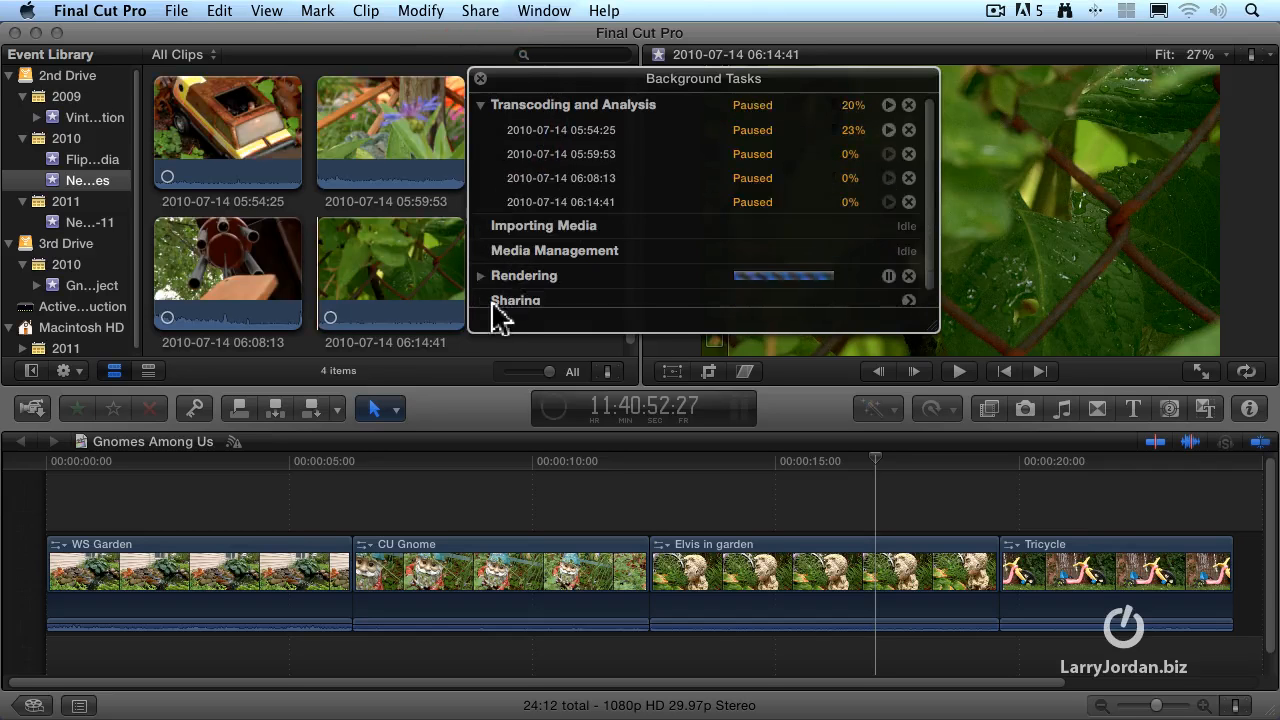
left_click(480, 78)
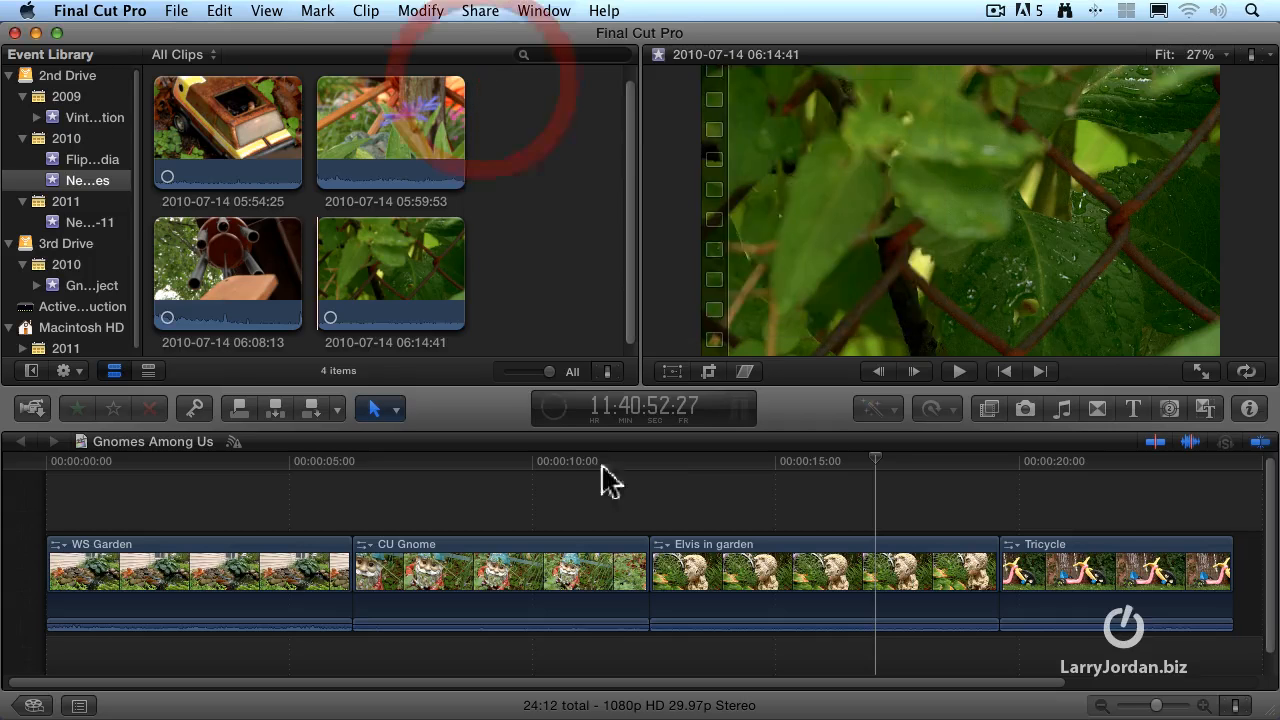
left_click_drag(600, 460, 464, 455)
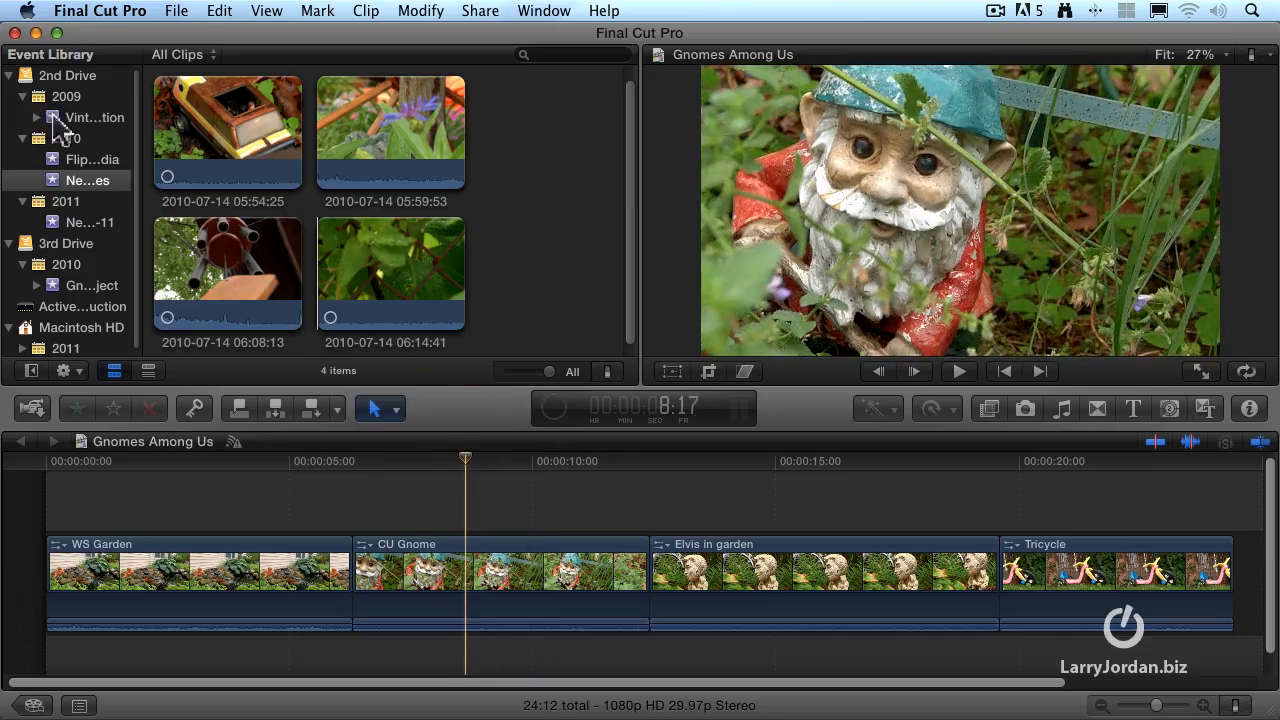
Select the Cerf_interplanetary internet clip in the 2009 Vint Cerf event and locate the Reimport from Camera/Archive command
left_click(58, 118)
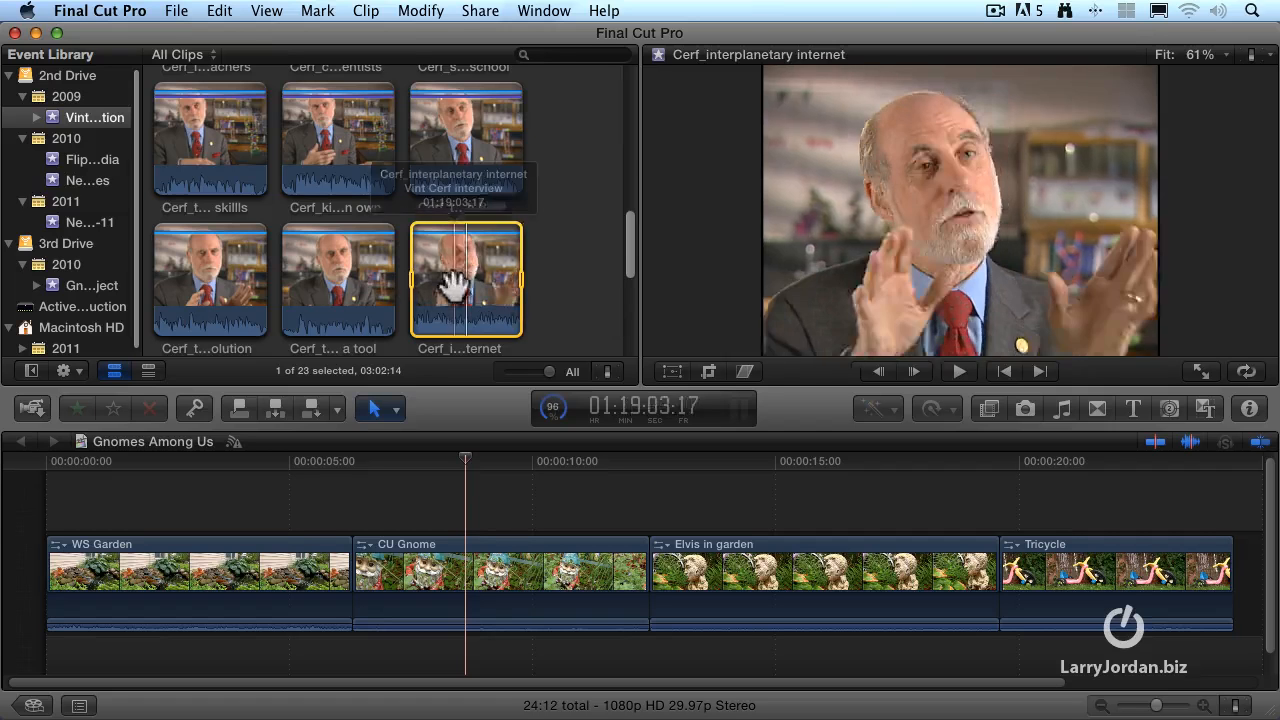
left_click(176, 11)
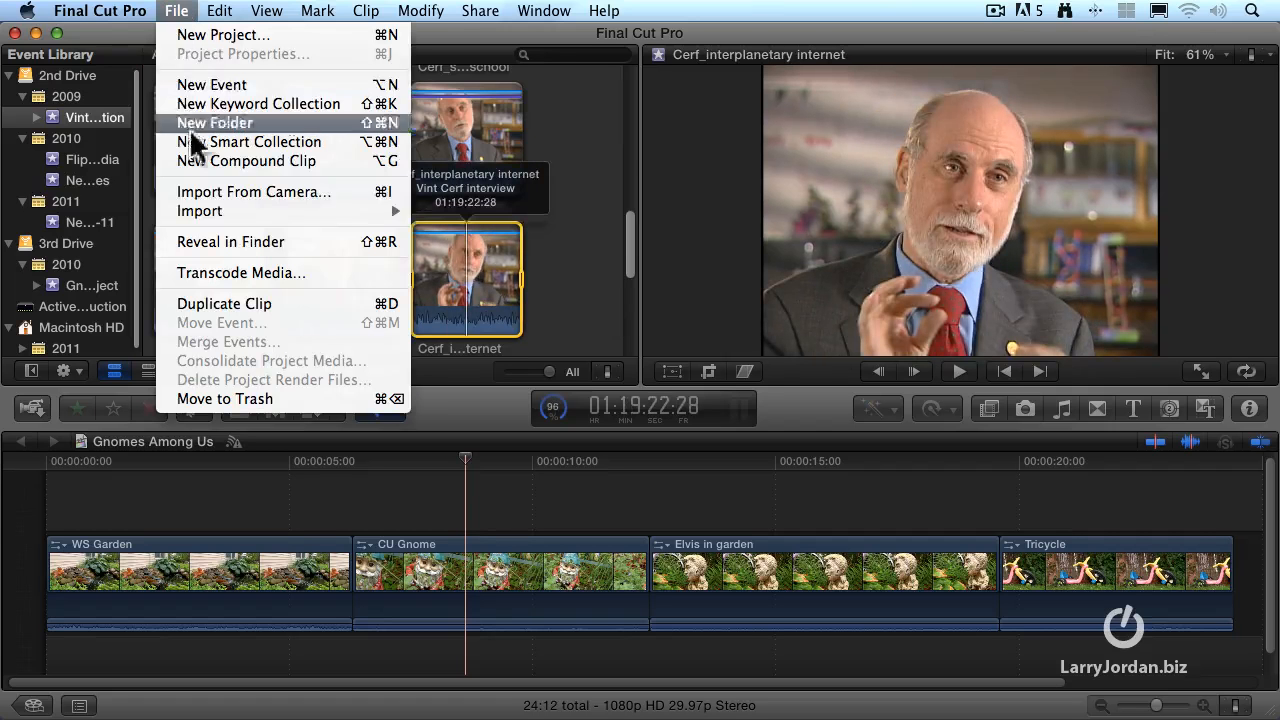
mouse_move(236, 211)
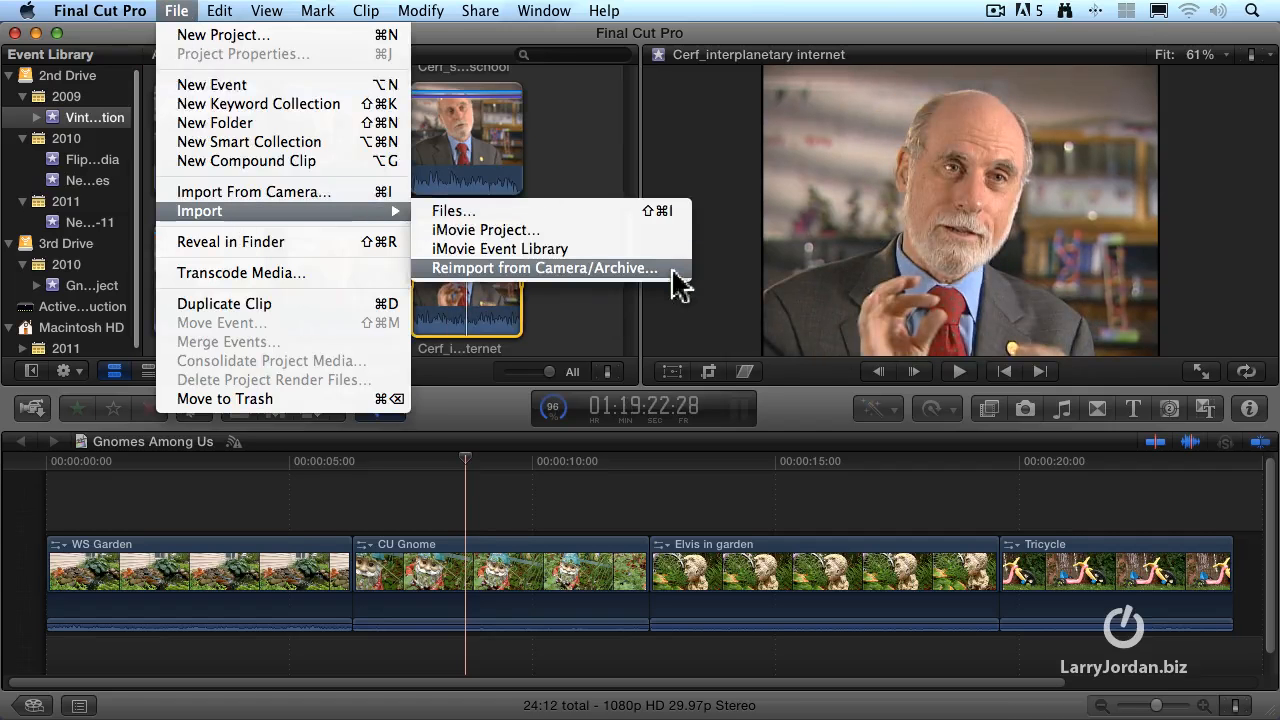